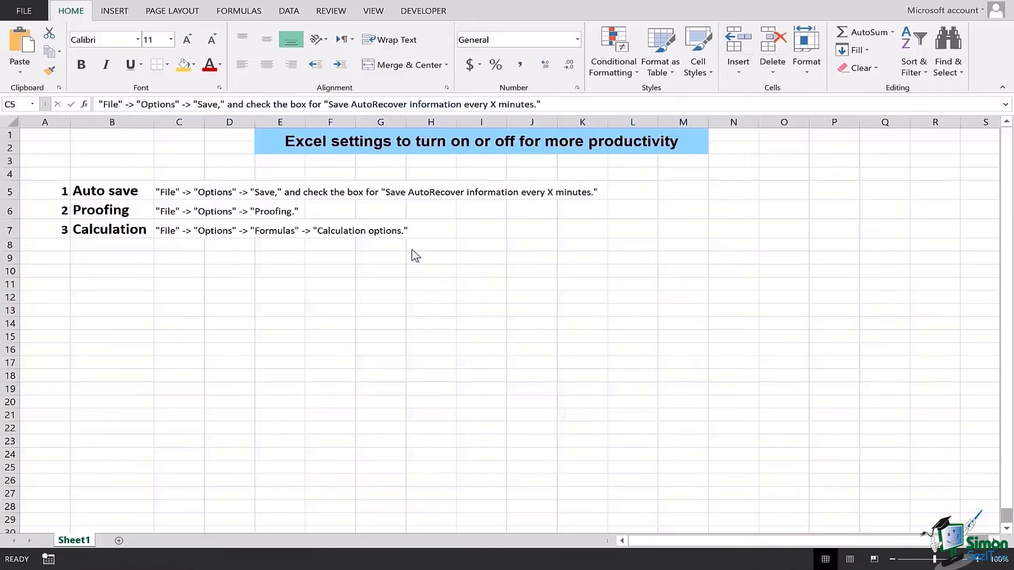
Open Excel Options at the Save page and list the default save formats
left_click(101, 189)
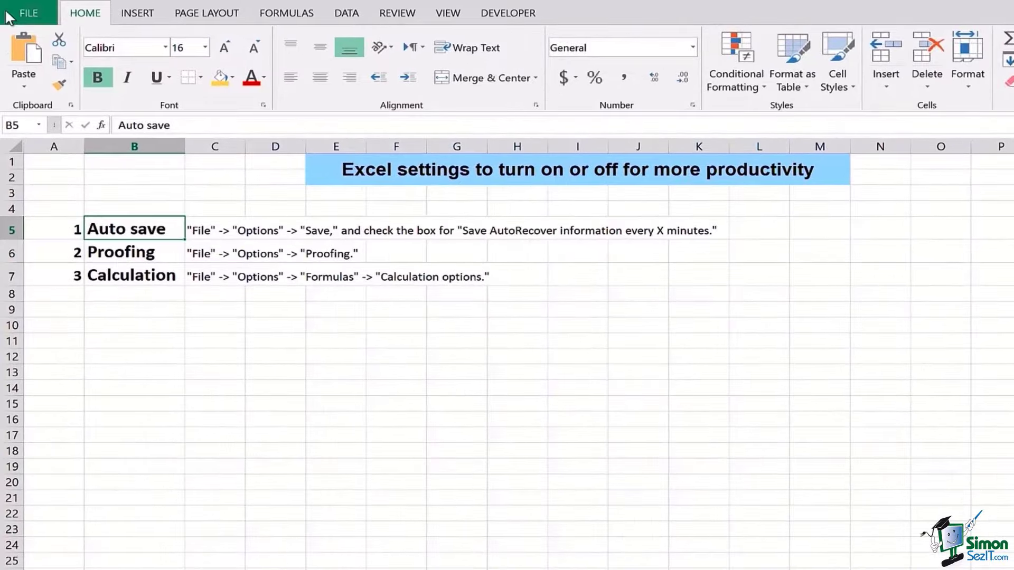
left_click(8, 15)
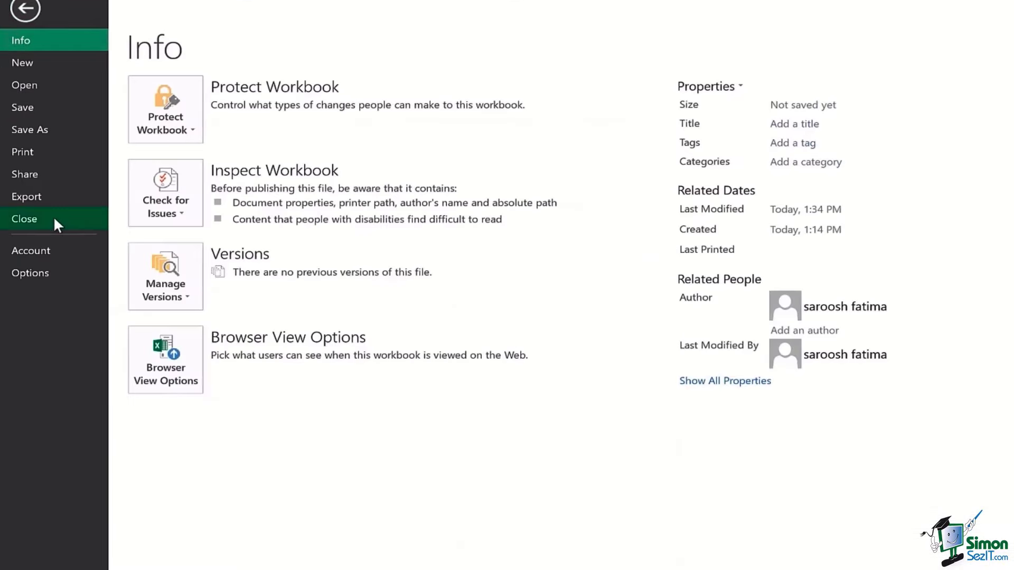
left_click(57, 273)
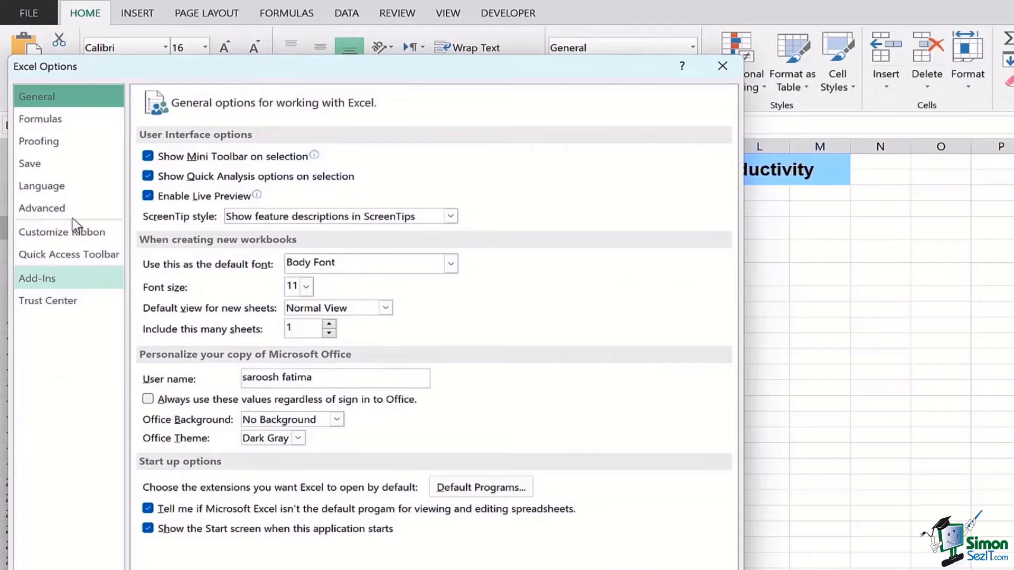
left_click_drag(457, 72, 693, 50)
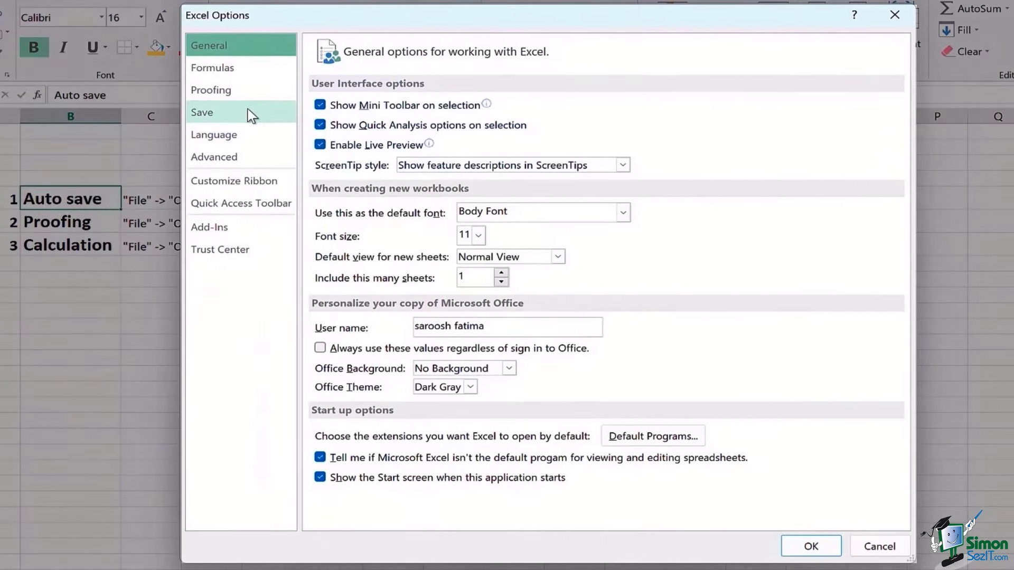
left_click(298, 132)
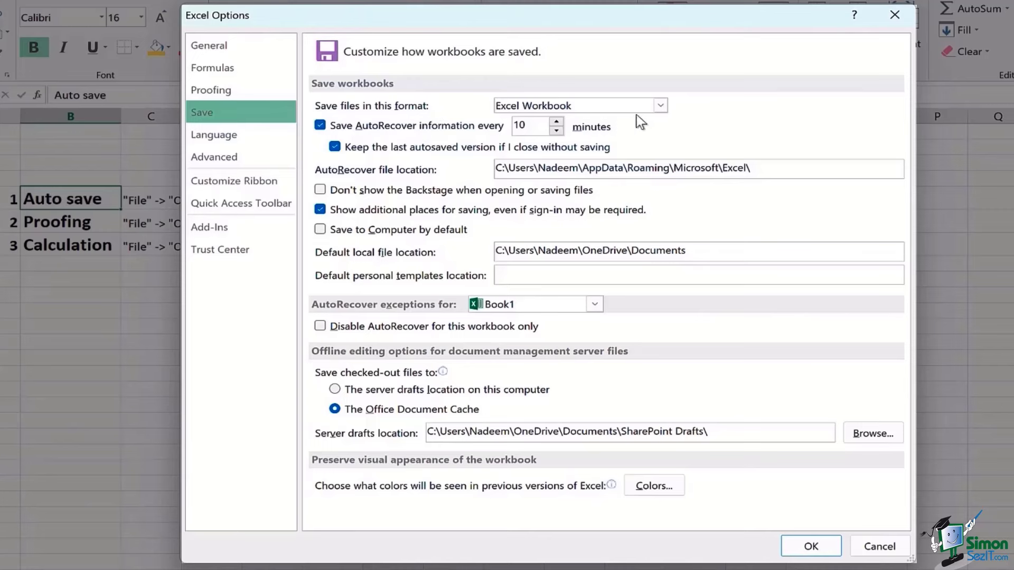
left_click(659, 110)
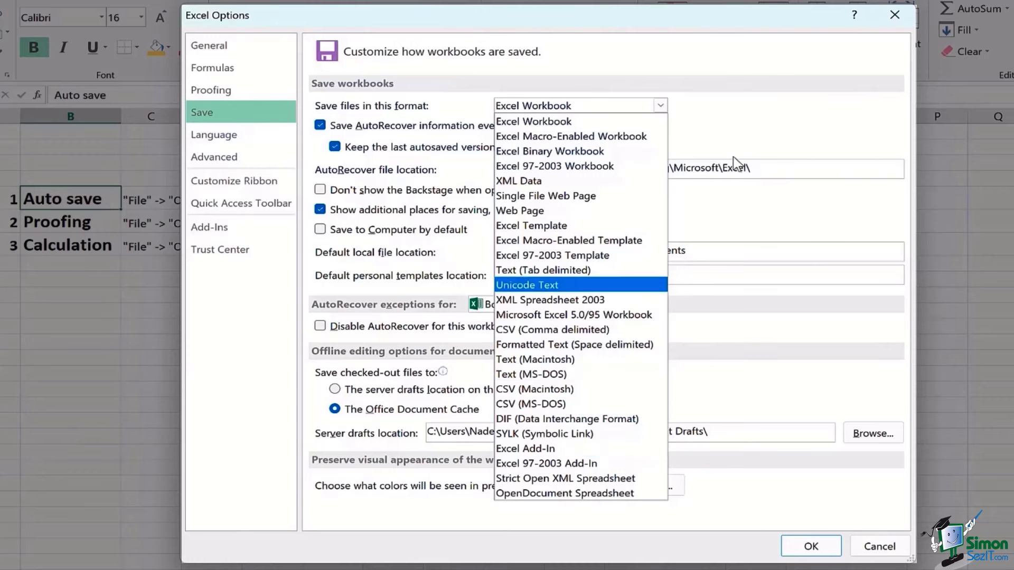
Keep Excel Workbook format and AutoRecover on, with the interval back at 10 minutes
left_click(690, 106)
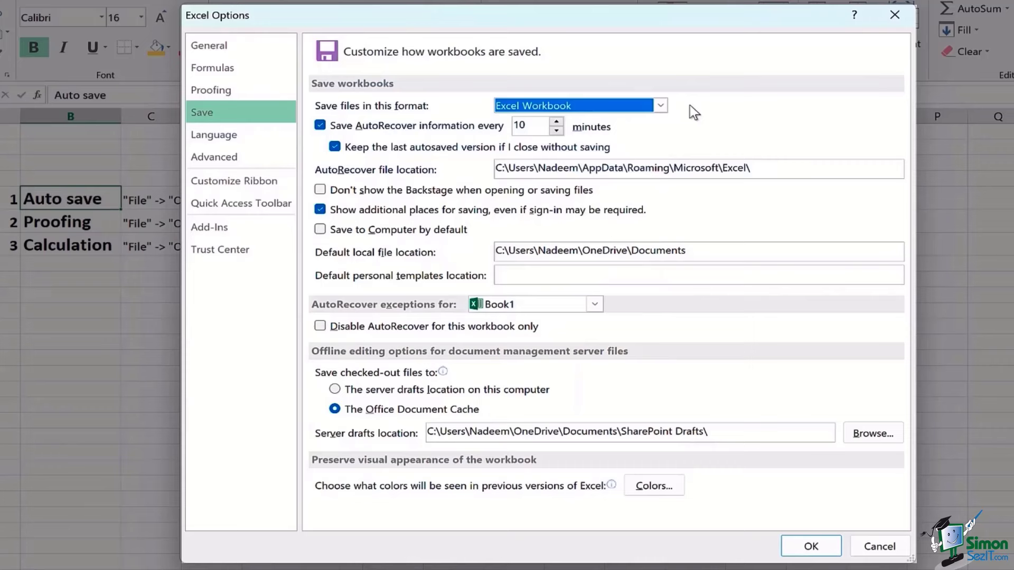
left_click(319, 125)
left_click(319, 125)
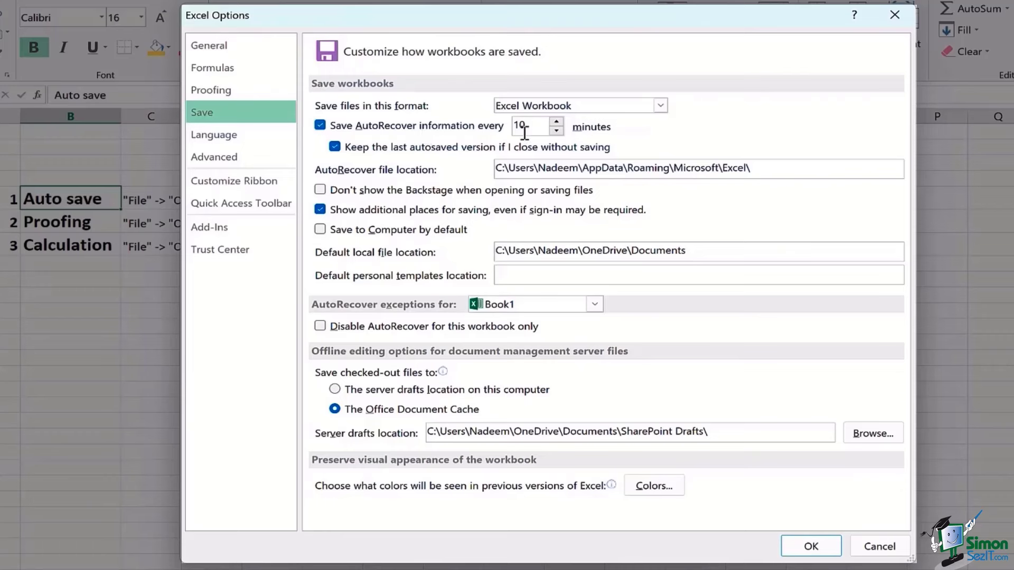
left_click_drag(551, 130, 563, 125)
left_click(563, 125)
left_click(563, 126)
left_click(563, 125)
left_click(563, 126)
left_click(559, 133)
left_click(560, 133)
left_click(559, 134)
left_click(559, 133)
Tick 'Save to Computer by default' and try disabling AutoRecover for this workbook only
left_click(320, 229)
left_click(320, 326)
mouse_move(397, 373)
mouse_move(387, 393)
Browse the older-version colour palette and its custom colour editor, then apply the Save settings
left_click(645, 490)
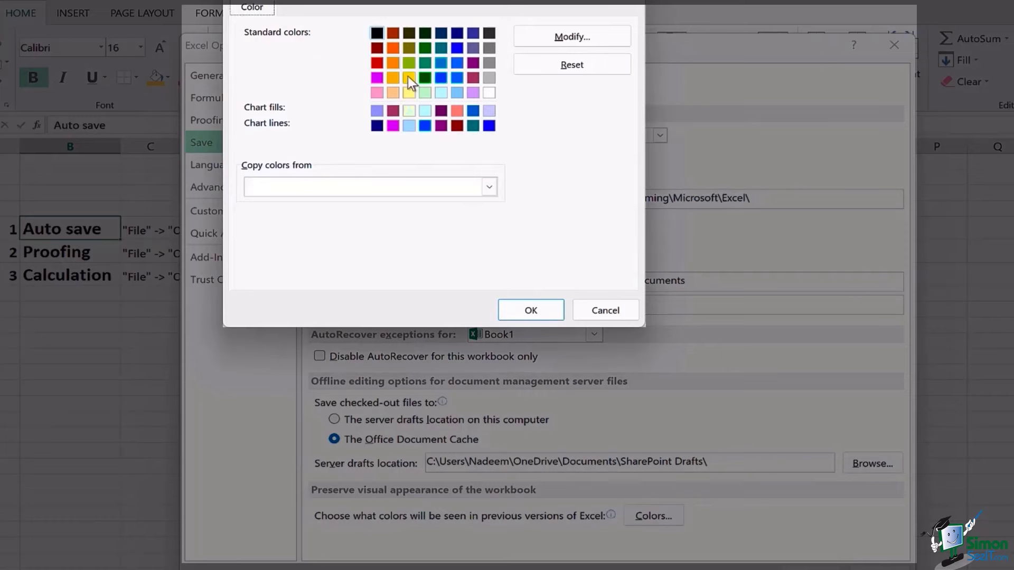
left_click(425, 92)
left_click(436, 59)
left_click(620, 36)
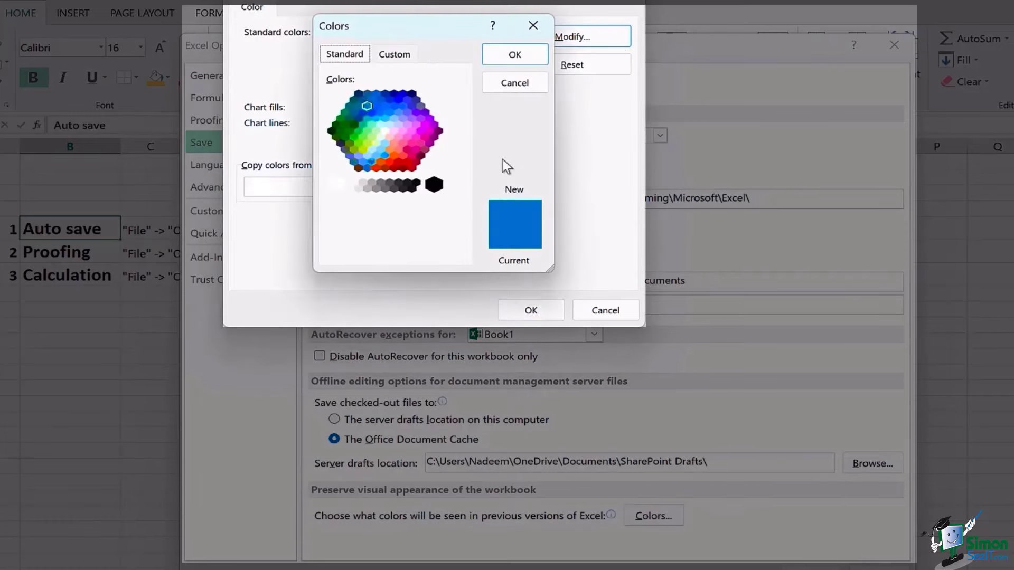
left_click(530, 61)
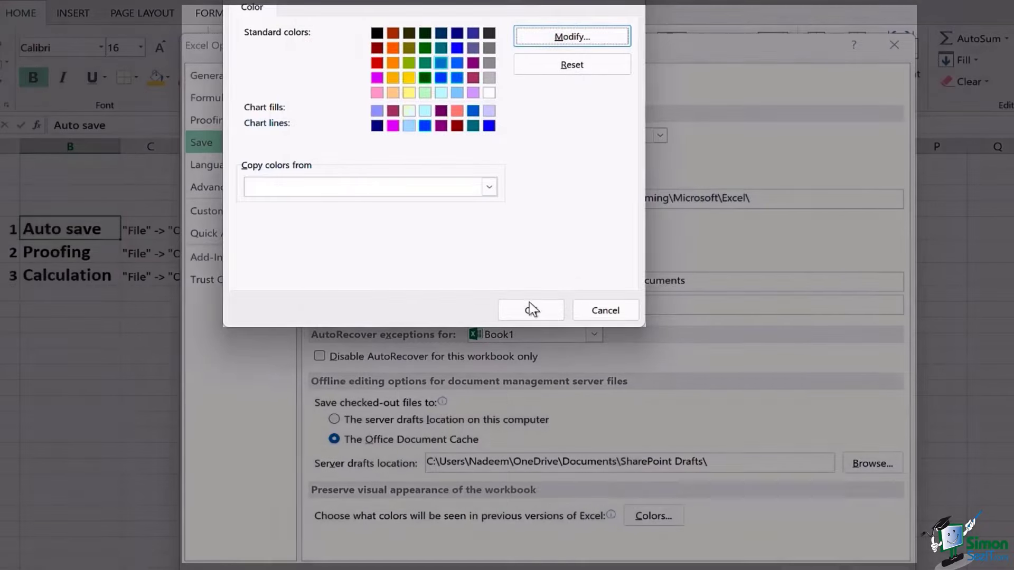
left_click(530, 309)
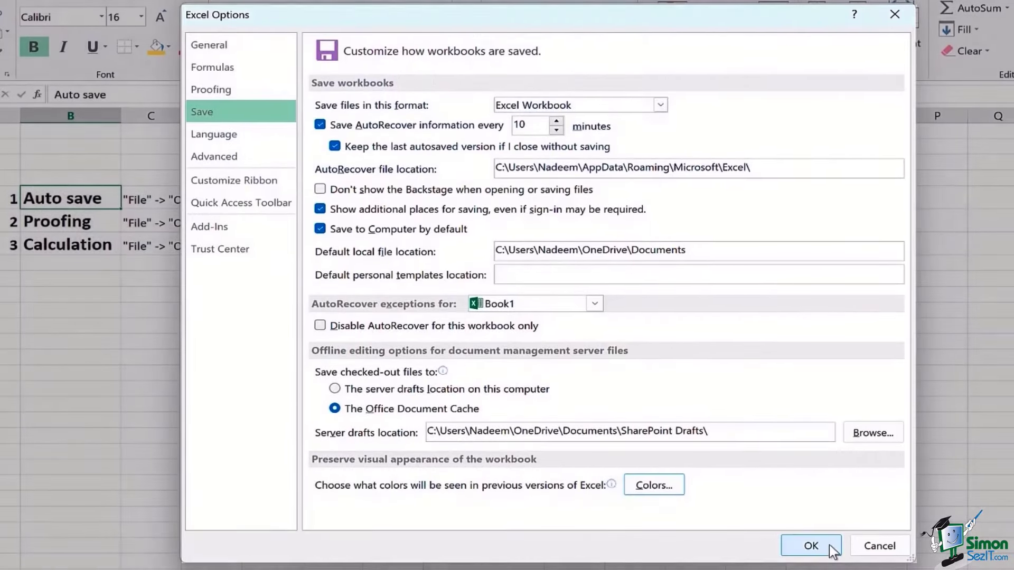
left_click(826, 549)
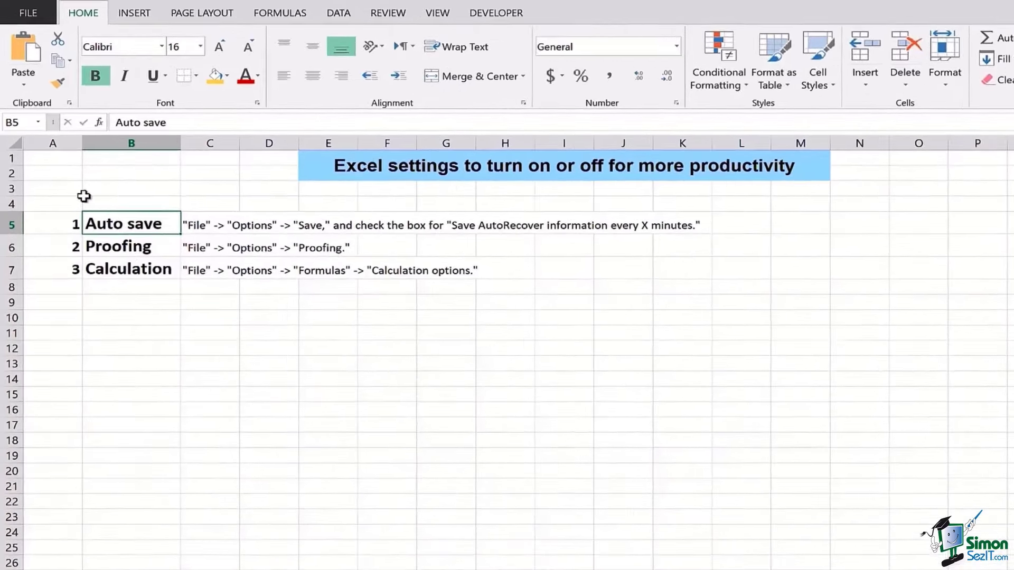
Open the AutoCorrect dialog from the Proofing page of Excel Options
left_click(24, 10)
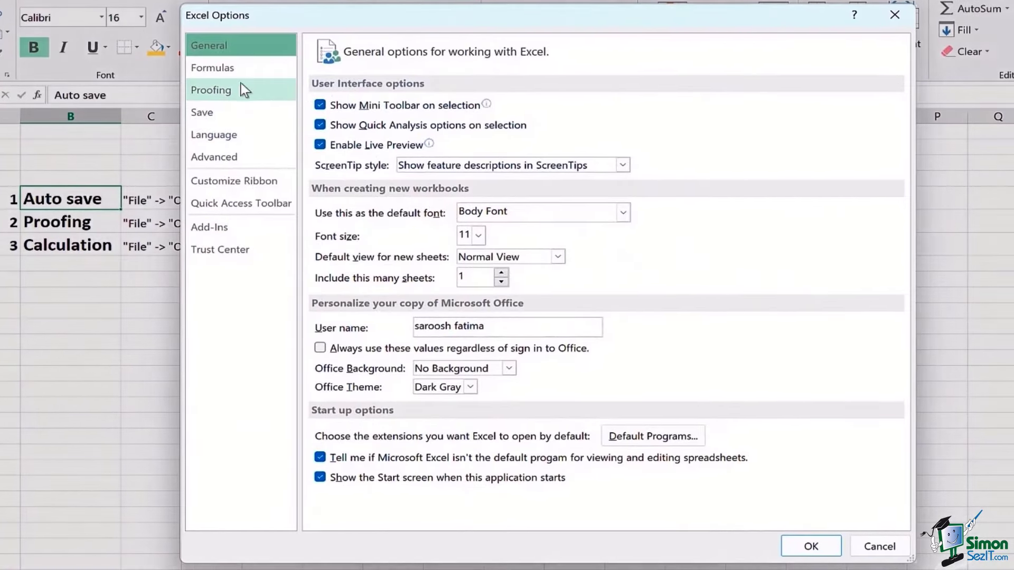
left_click(261, 87)
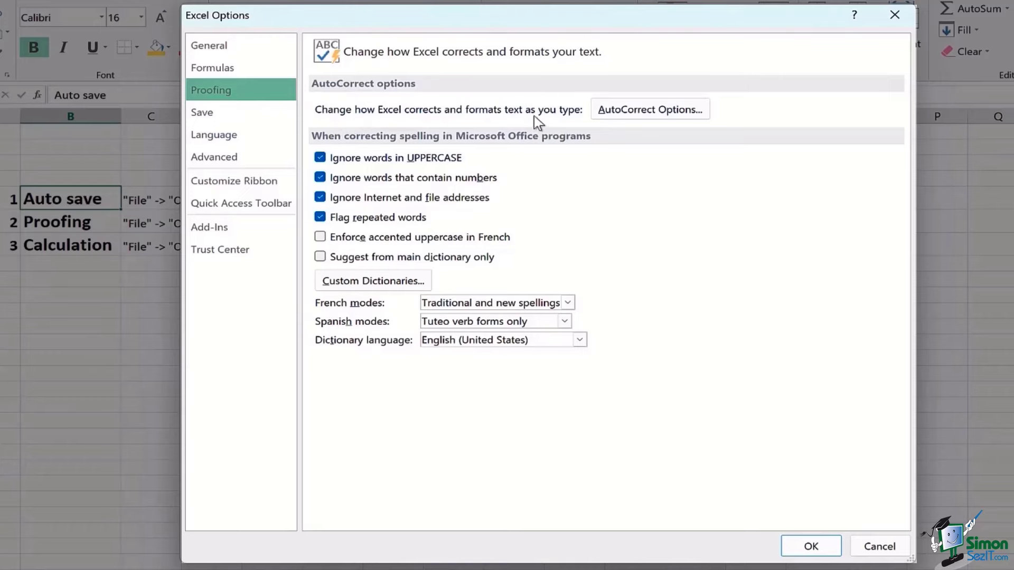
left_click(623, 113)
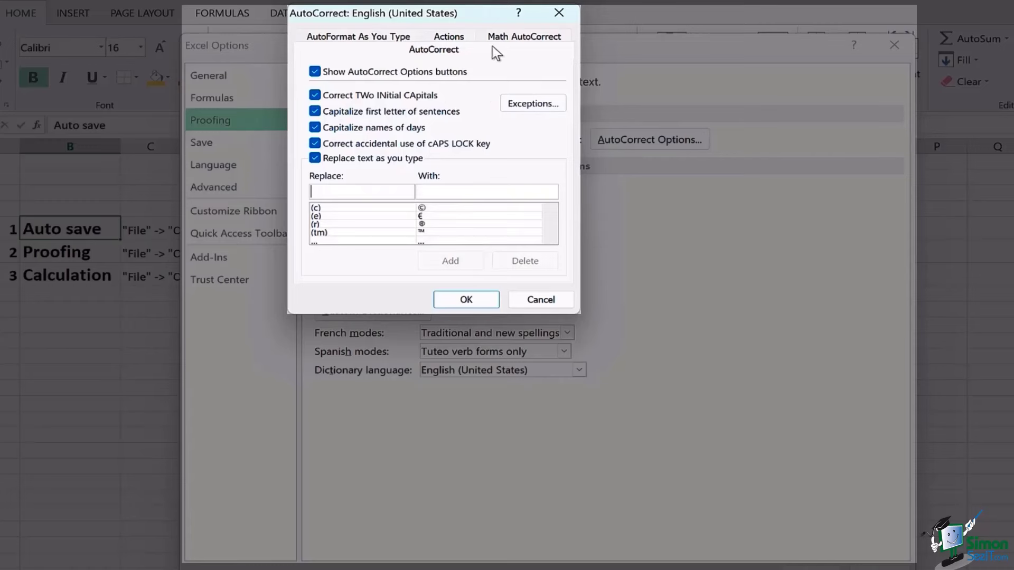
Browse the Math AutoCorrect, Actions and AutoFormat As You Type pages, then cancel unchanged
left_click(506, 40)
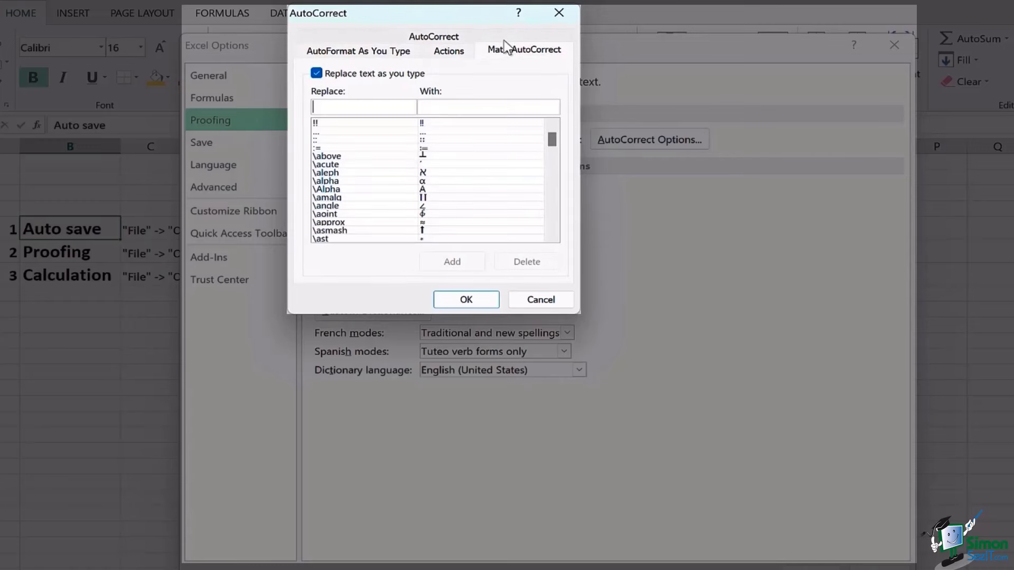
left_click(450, 55)
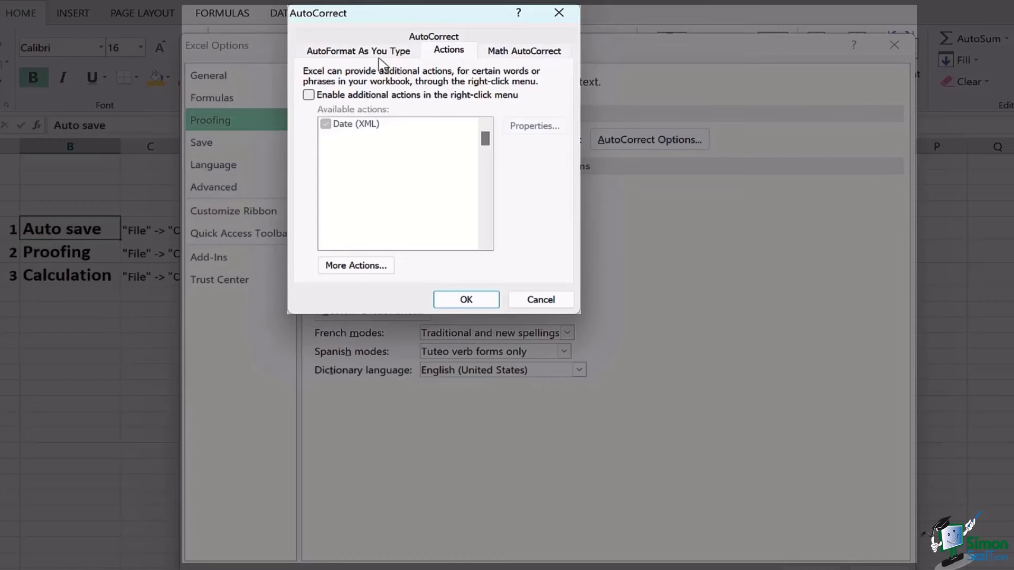
left_click(401, 49)
left_click(437, 52)
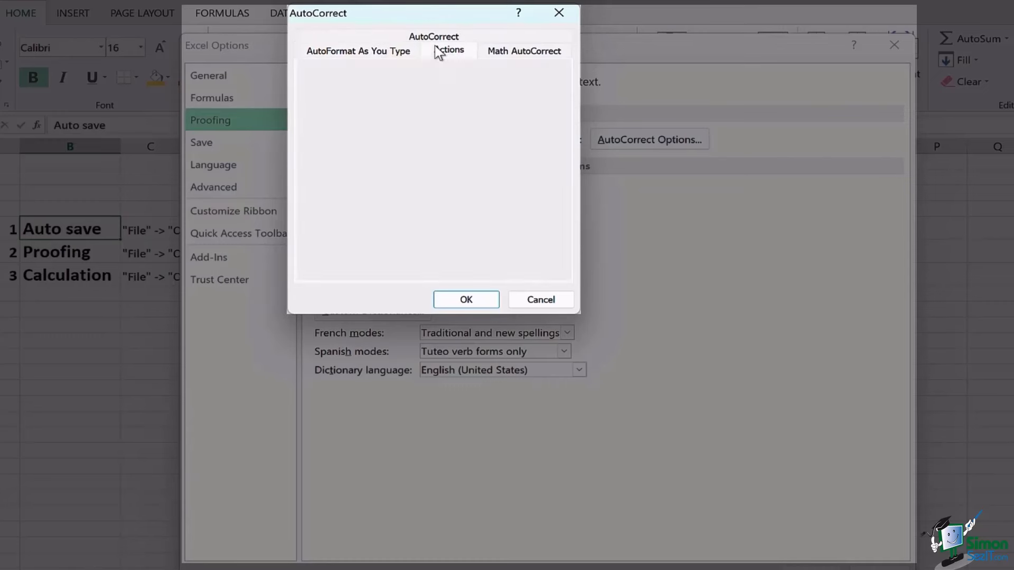
left_click(495, 52)
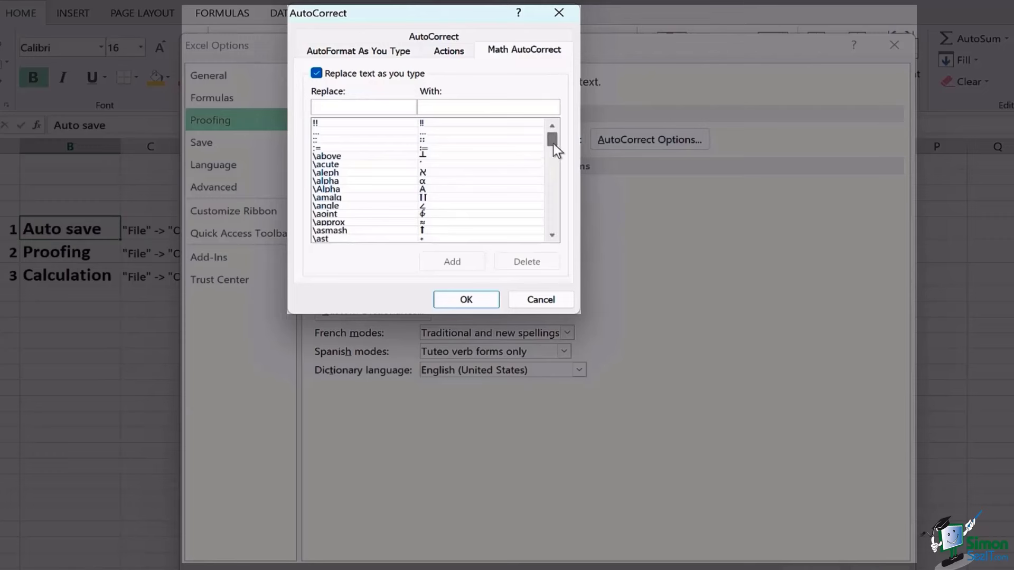
left_click_drag(553, 141, 554, 218)
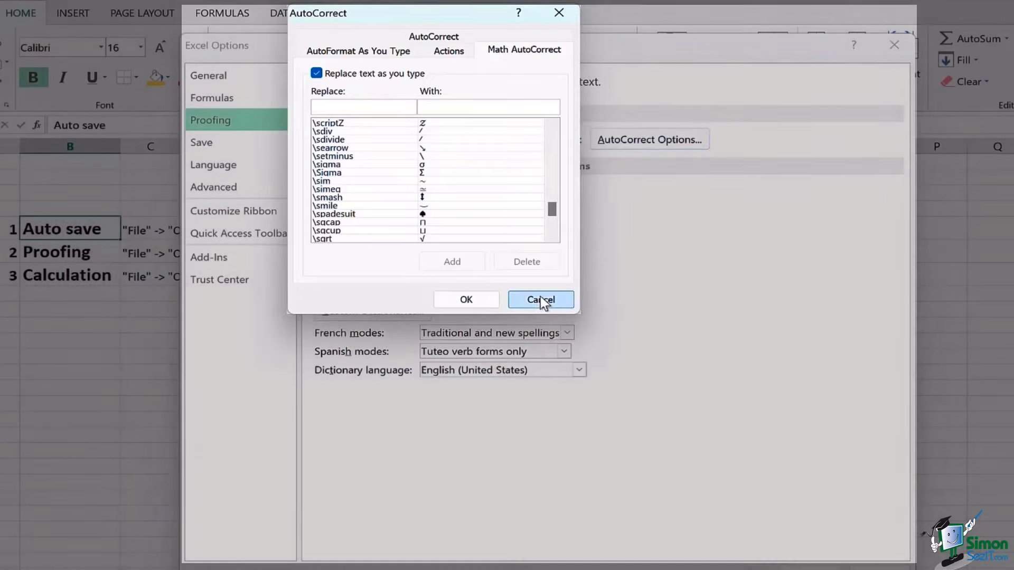
left_click(541, 297)
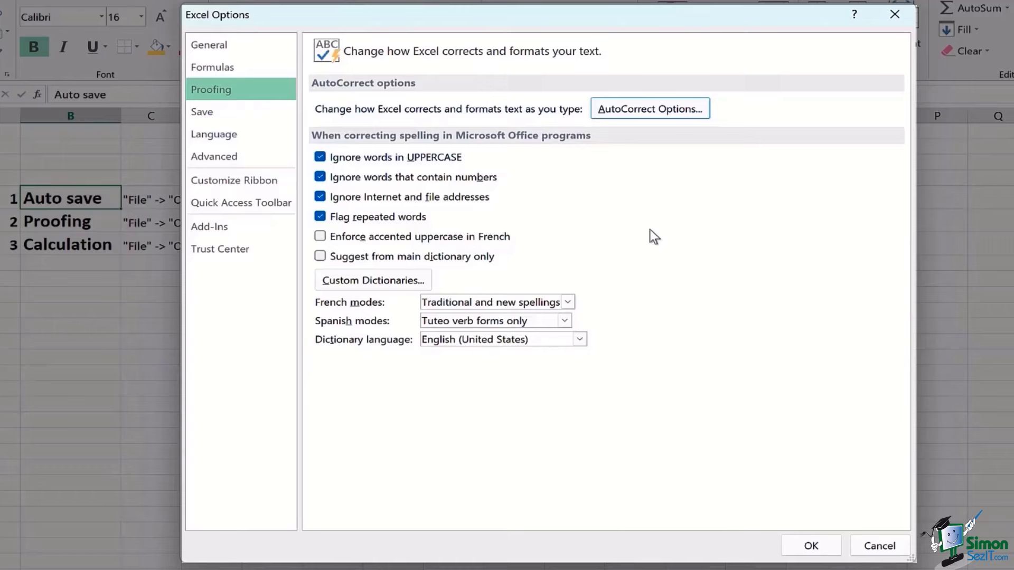
View the custom dictionaries list, apply the proofing settings, and select the Calculation label in B7
left_click(404, 284)
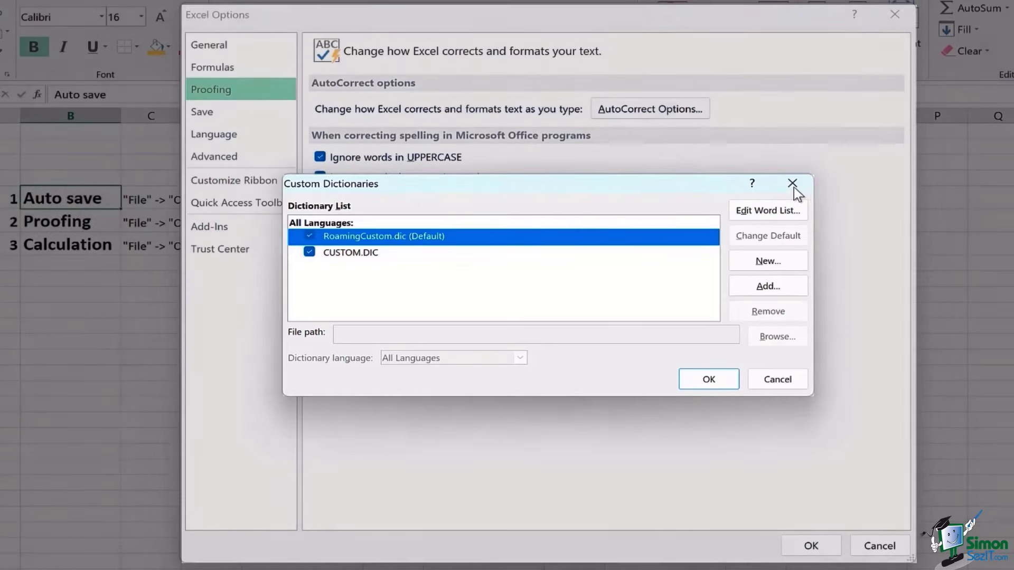
left_click(792, 184)
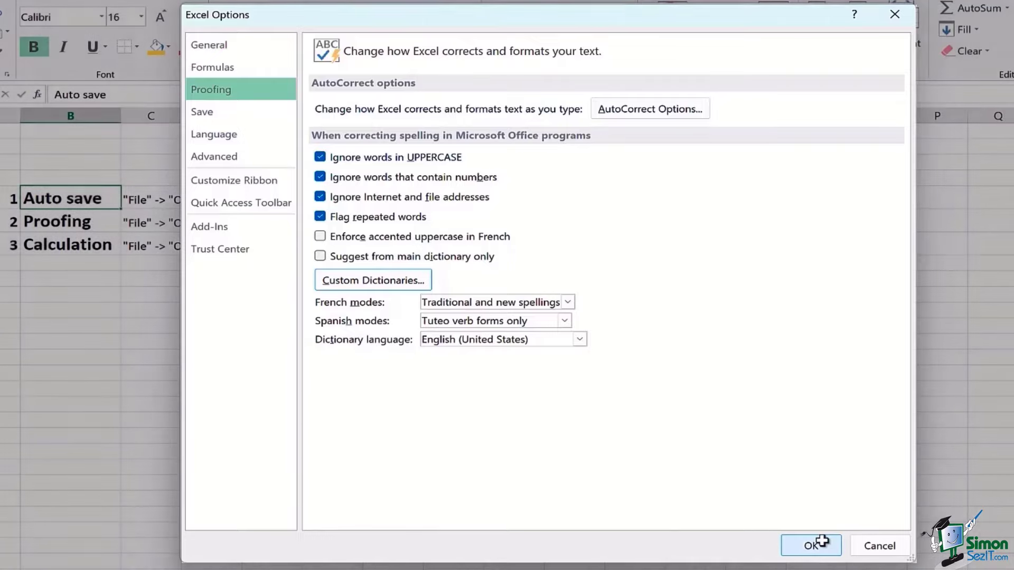
left_click(811, 545)
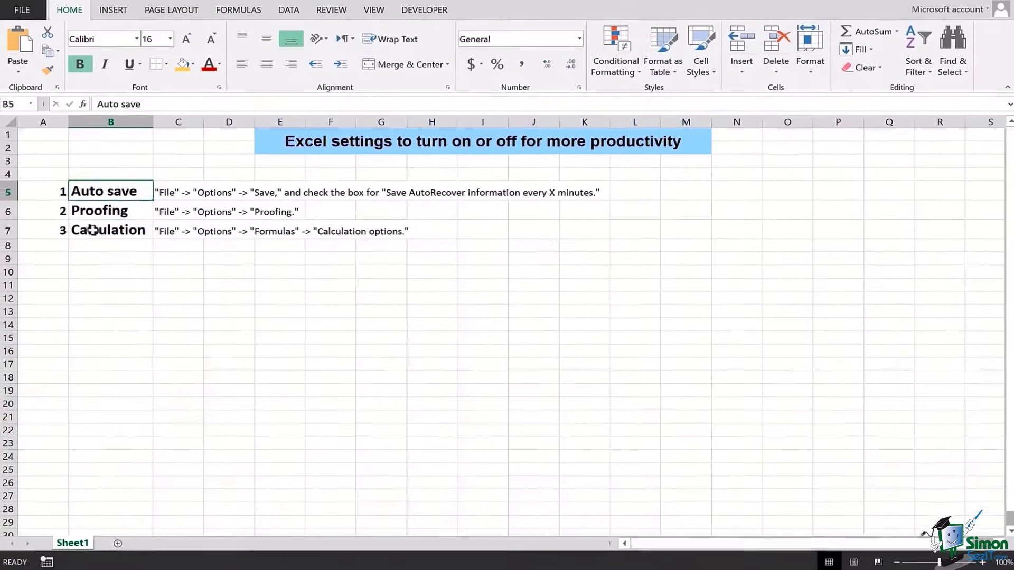
left_click(92, 230)
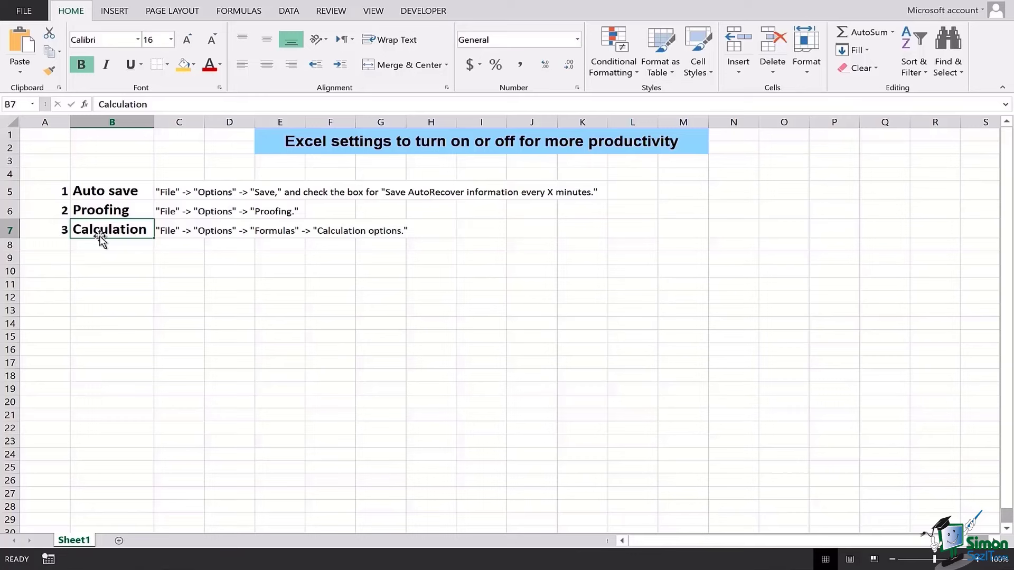
left_click(160, 232)
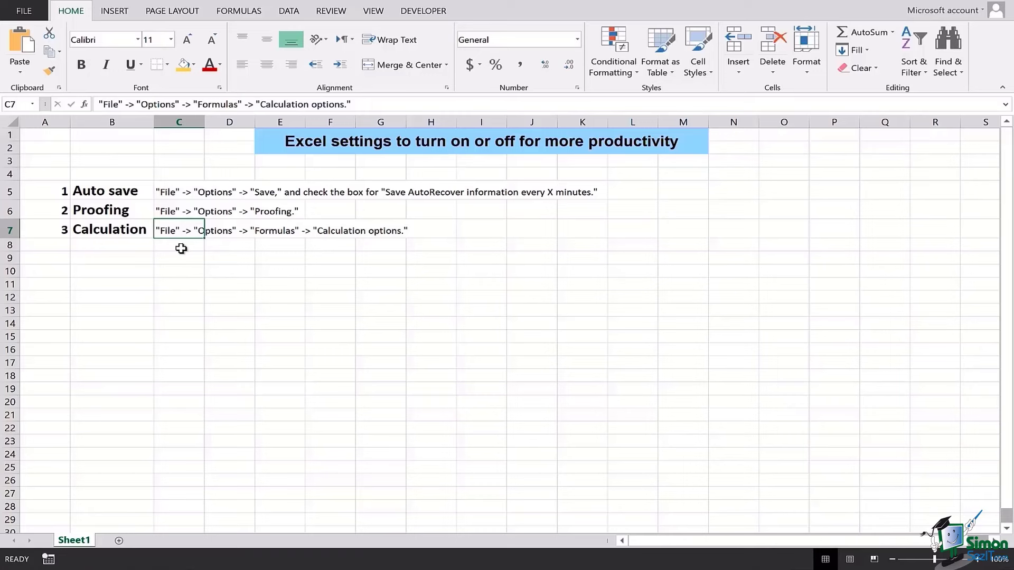
left_click(114, 247)
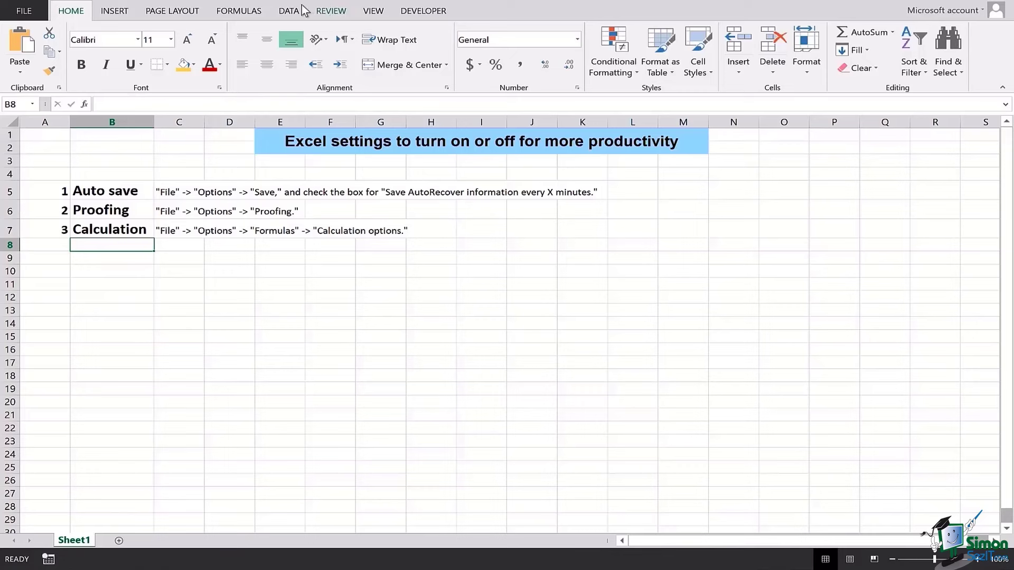
Show the Formulas tab's Calculation Options, confirming Automatic is the current mode
left_click(261, 14)
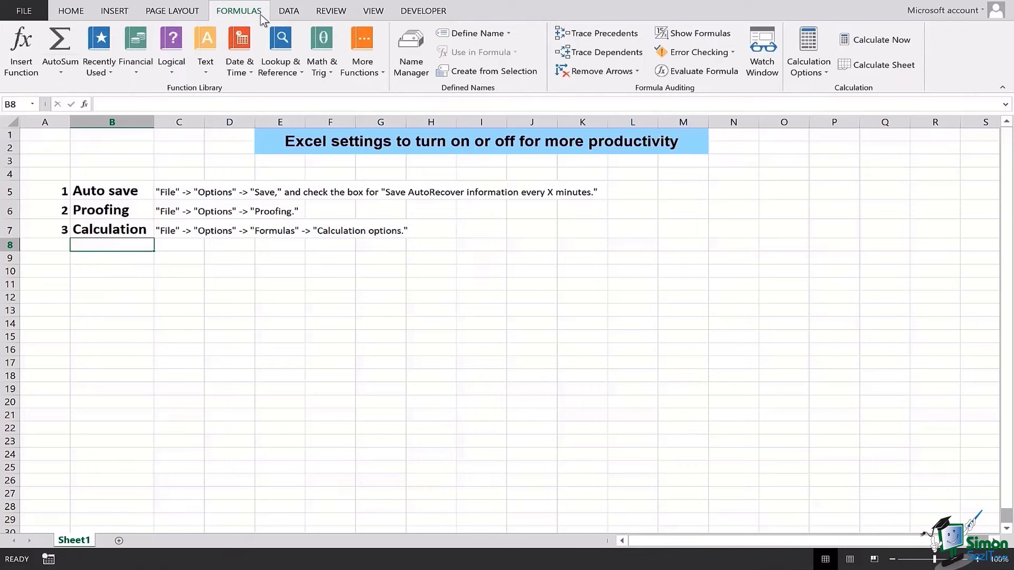
left_click(816, 78)
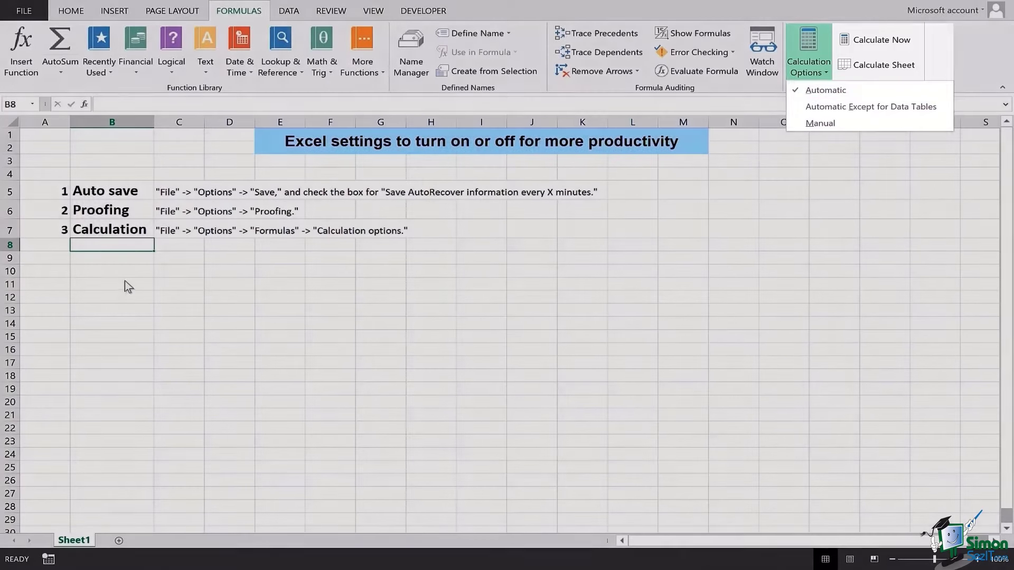
left_click(120, 281)
left_click(120, 281)
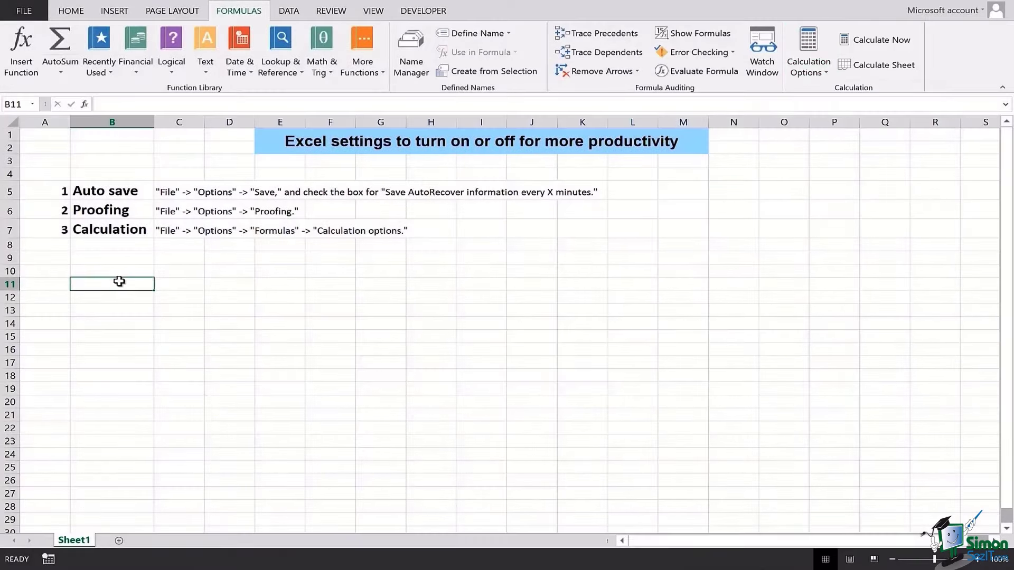
left_click(820, 63)
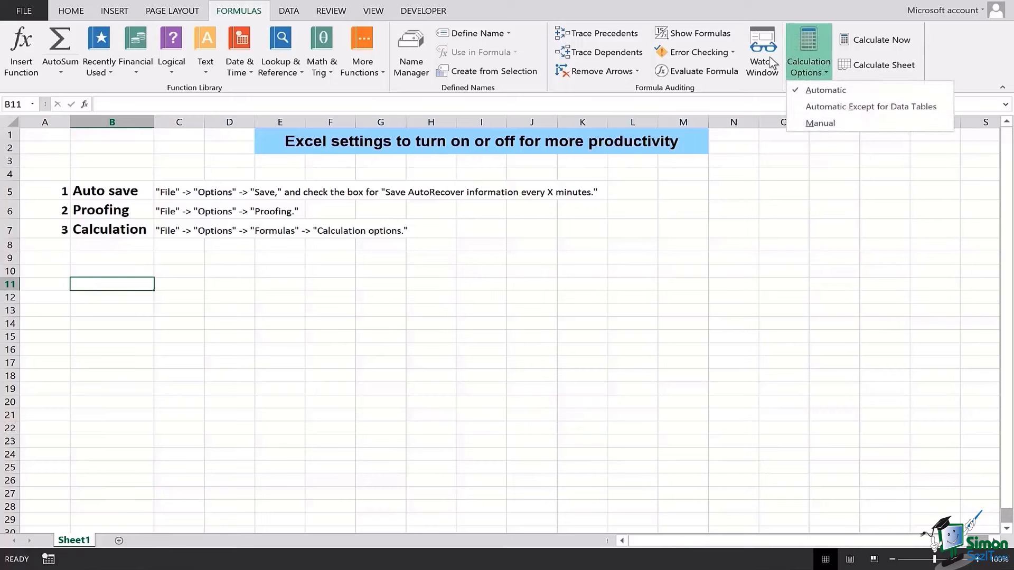
Enter 76 in B11 and 45 in C11
left_click(101, 281)
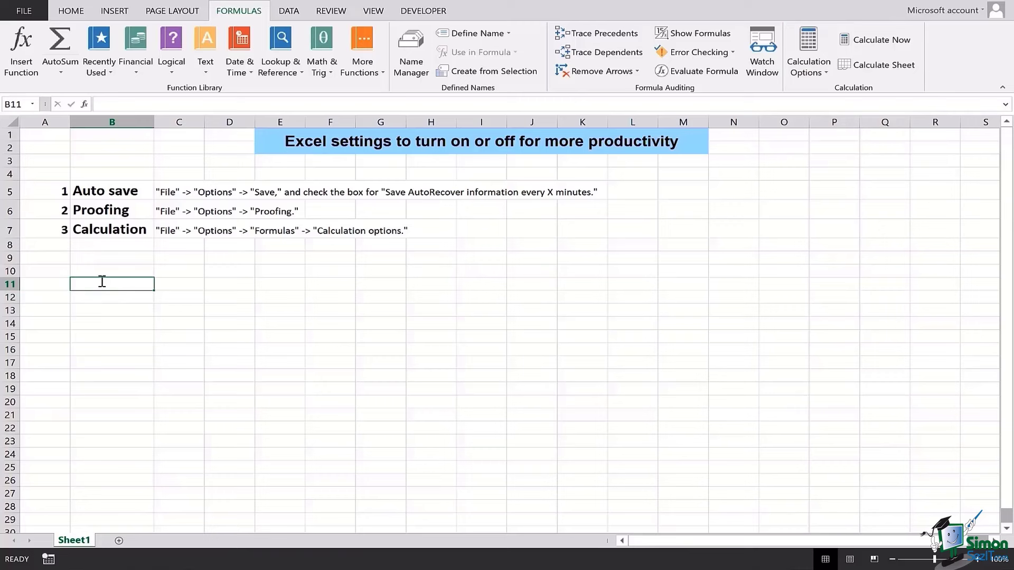
type("76")
key("Tab")
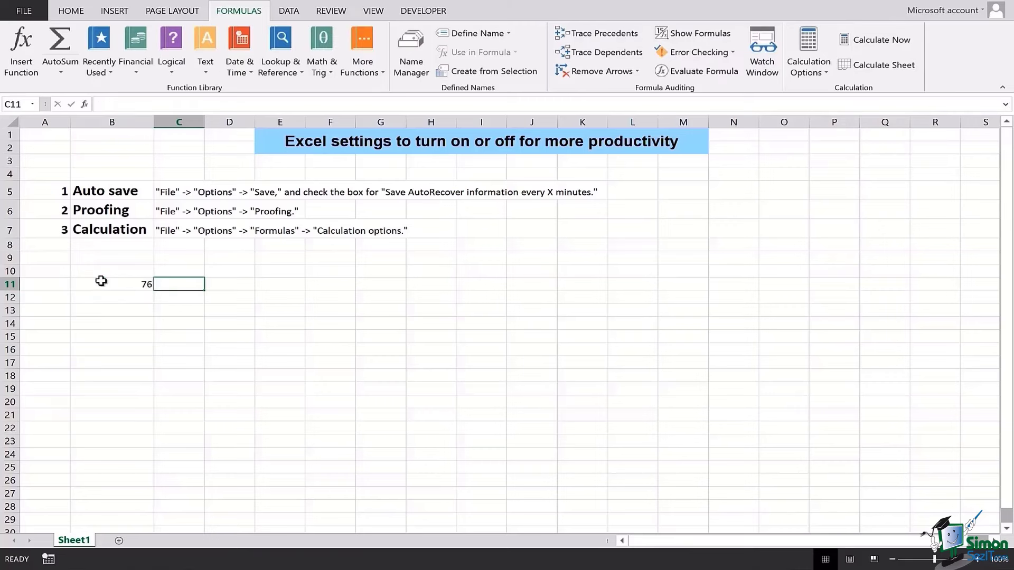
type("45")
key("Tab")
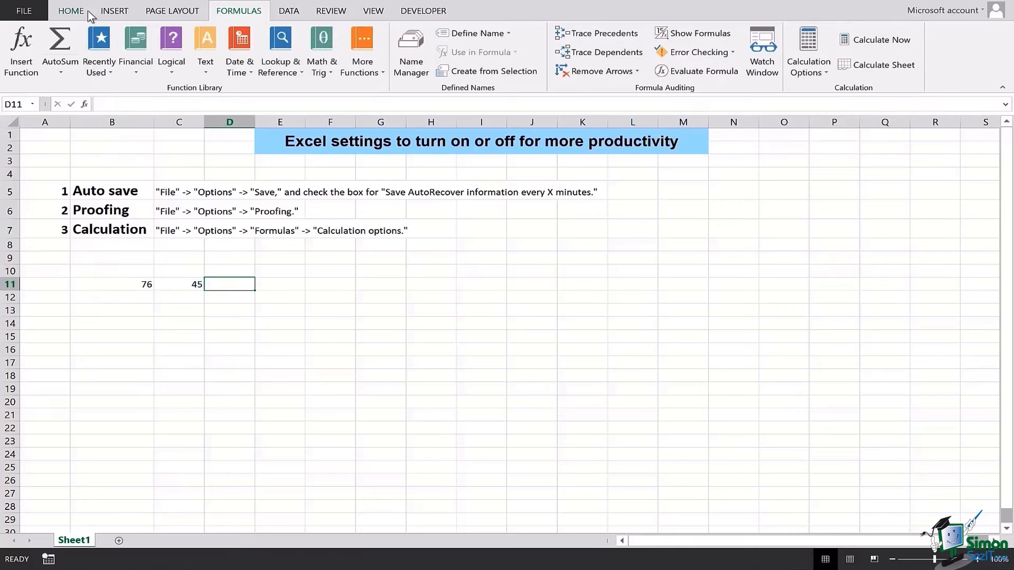
Enter the formula =C11*B11 in D11 so it shows 3420
left_click(71, 10)
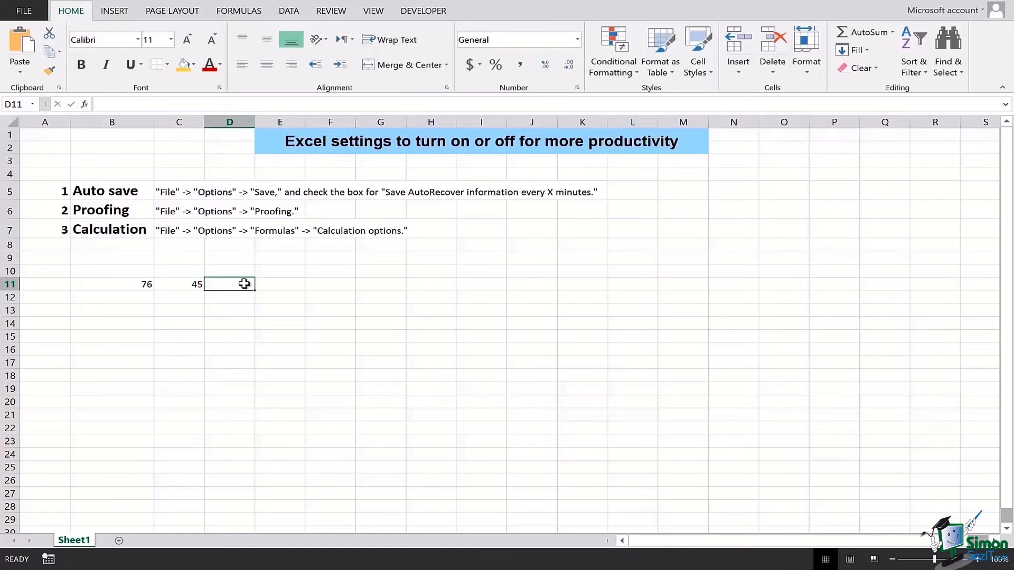
left_click(220, 105)
type("=")
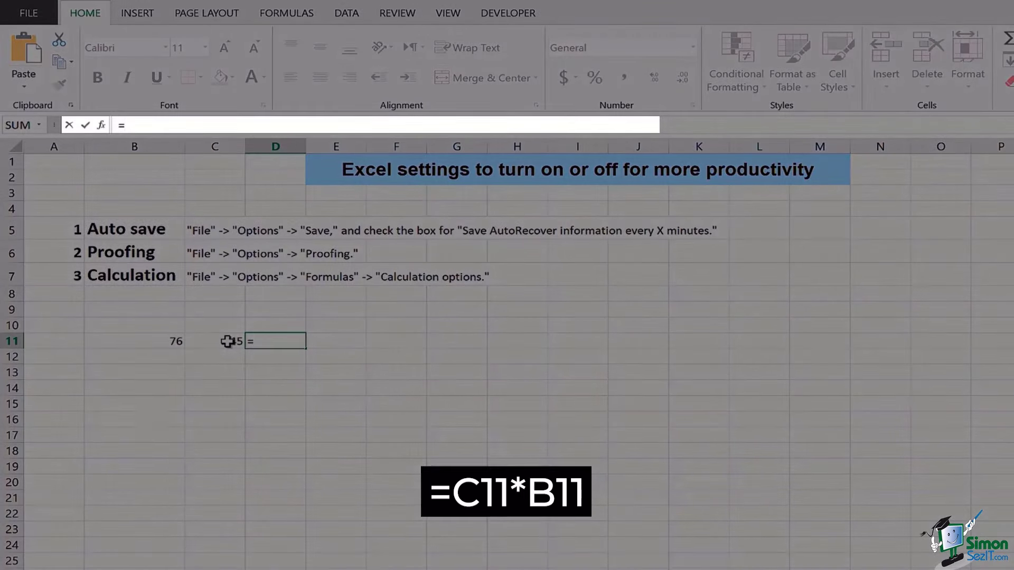
left_click(228, 342)
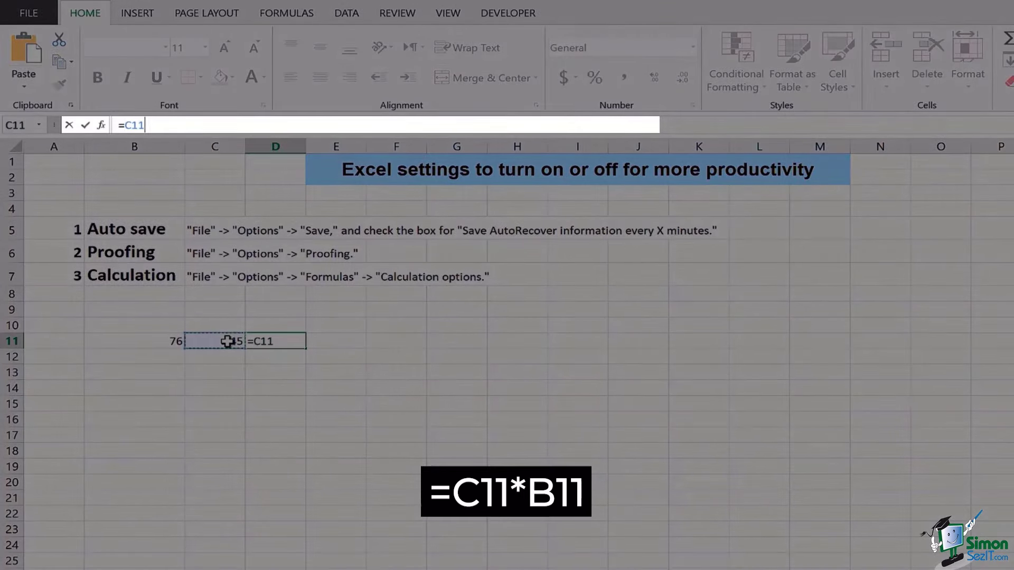
type("*")
left_click(167, 347)
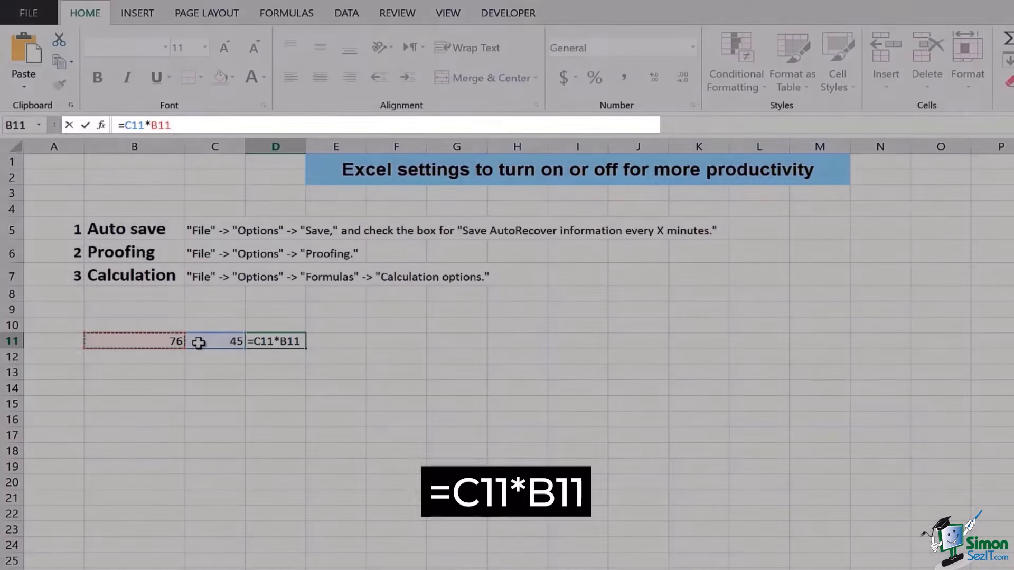
key("Return")
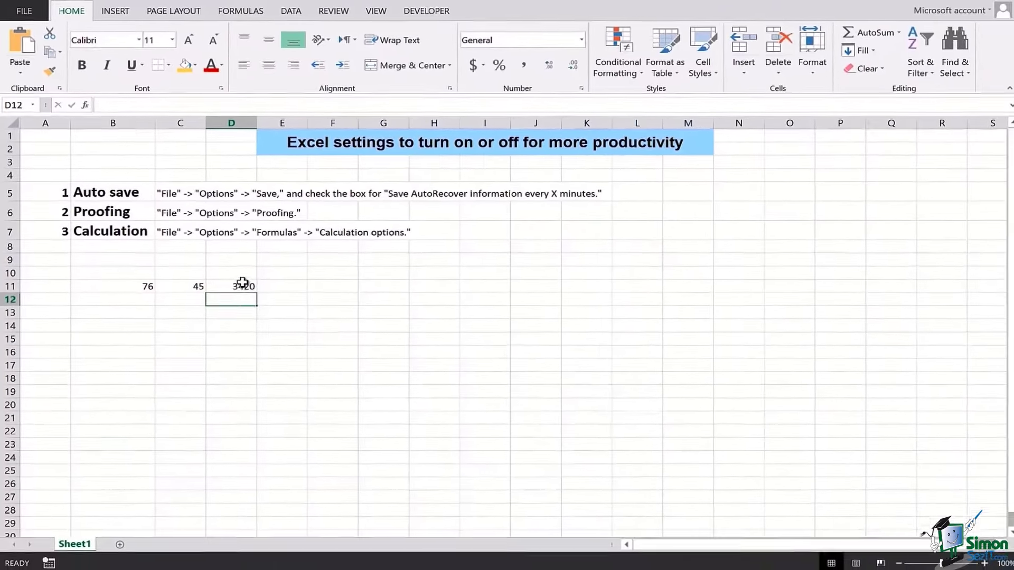
left_click(242, 284)
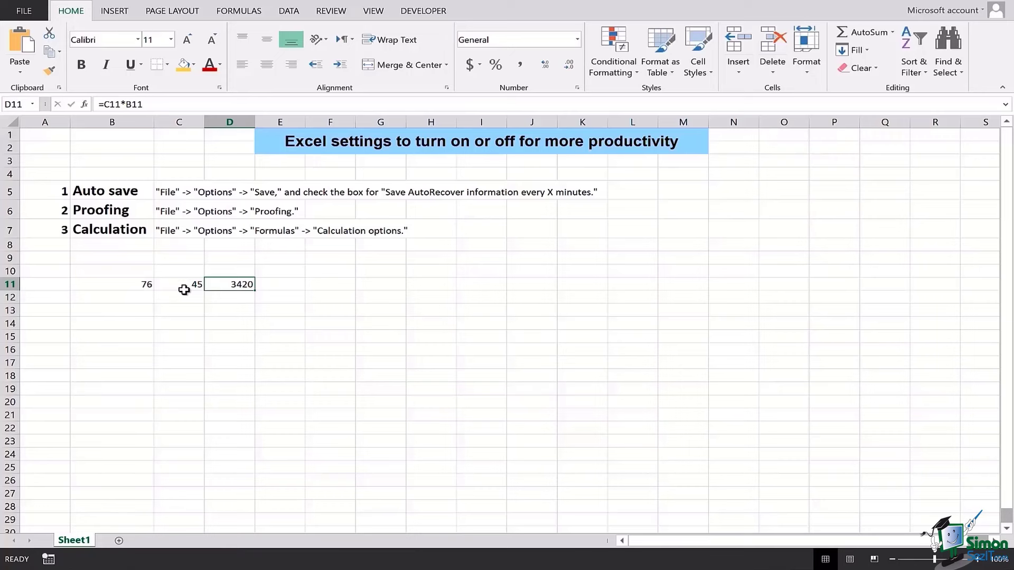
Overwrite B11 with 98 and C11 with 83, watching D11 update to 4410 then 8134
left_click(132, 285)
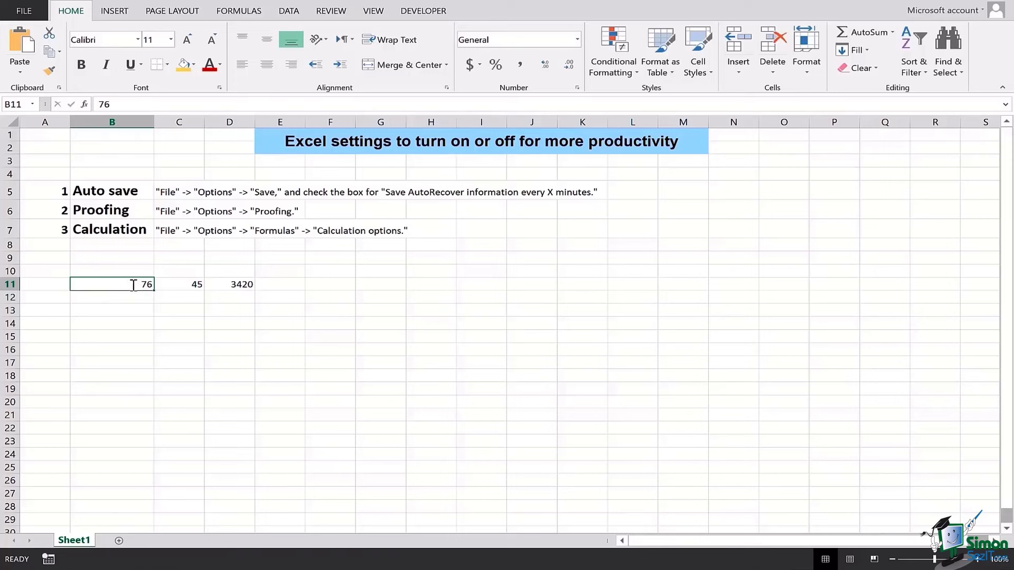
type("98")
key("Return")
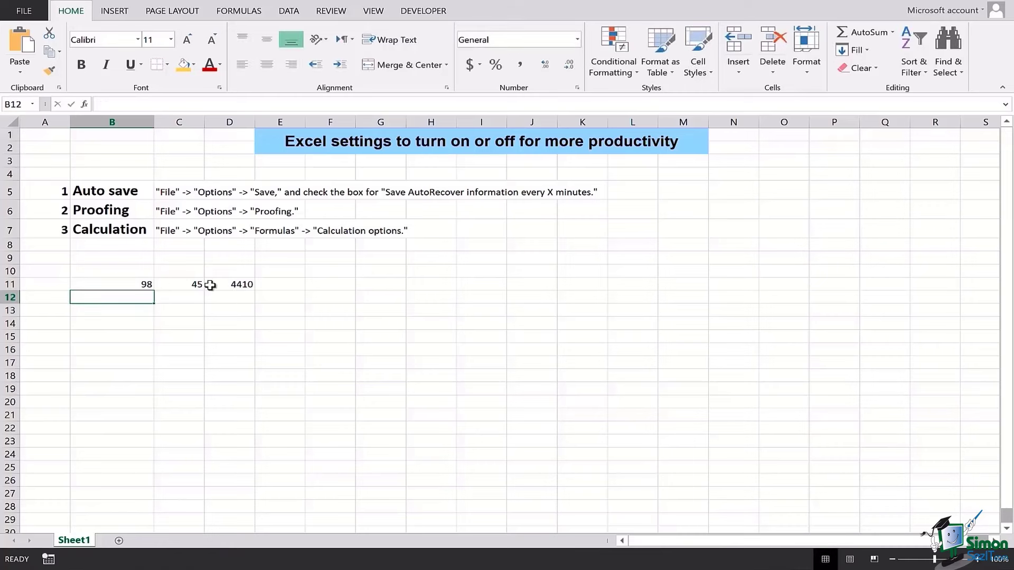
left_click(242, 286)
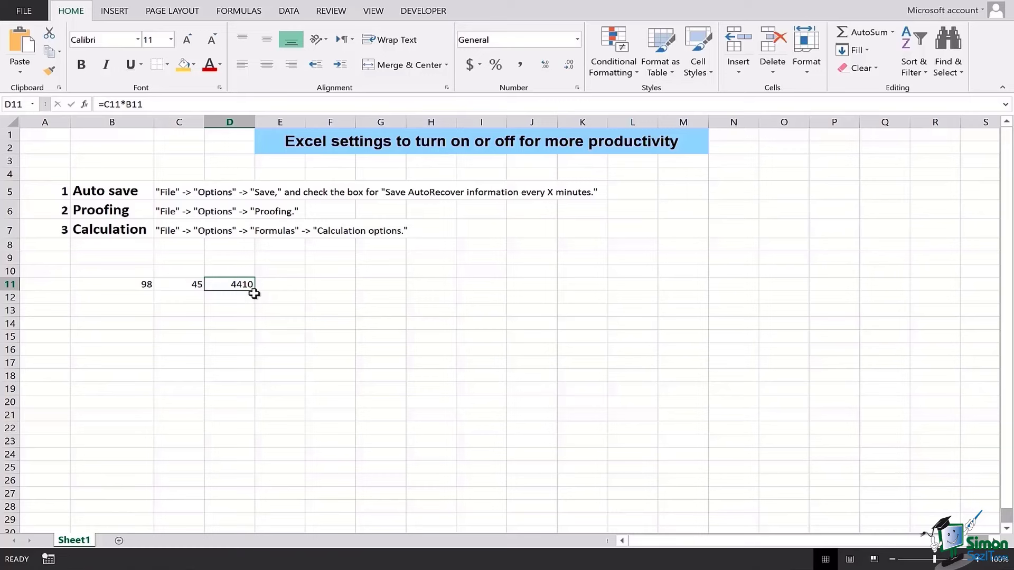
left_click(186, 285)
type("83")
key("Return")
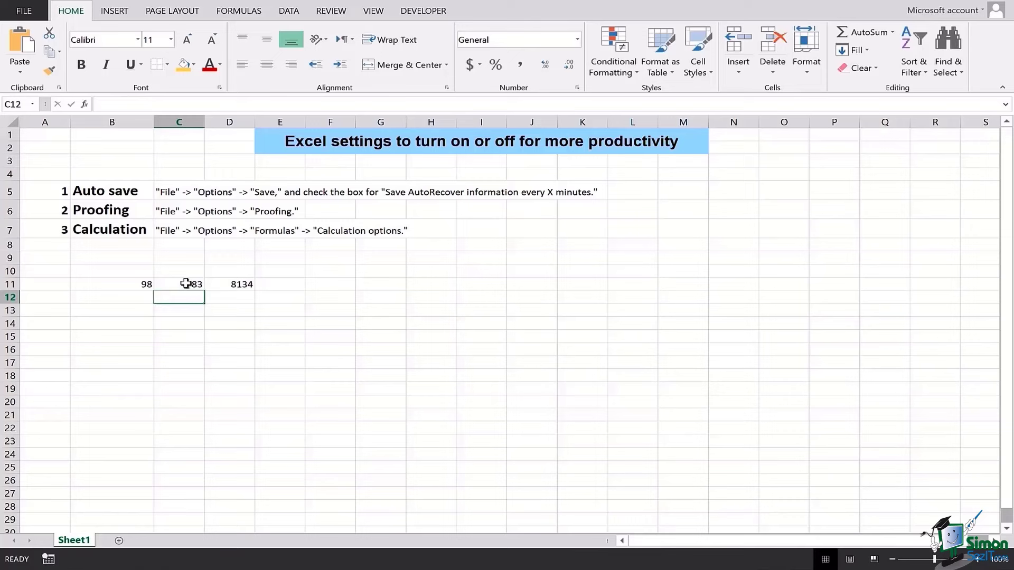
left_click(241, 284)
left_click(111, 286)
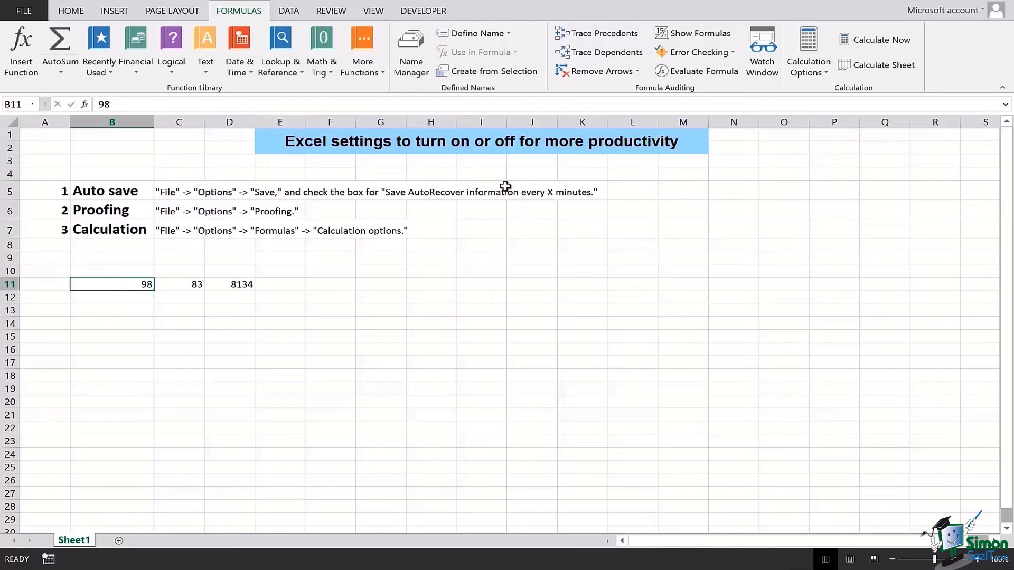
Set calculation to Manual, then change C11 to 72 while D11 stays at 8134
left_click(809, 66)
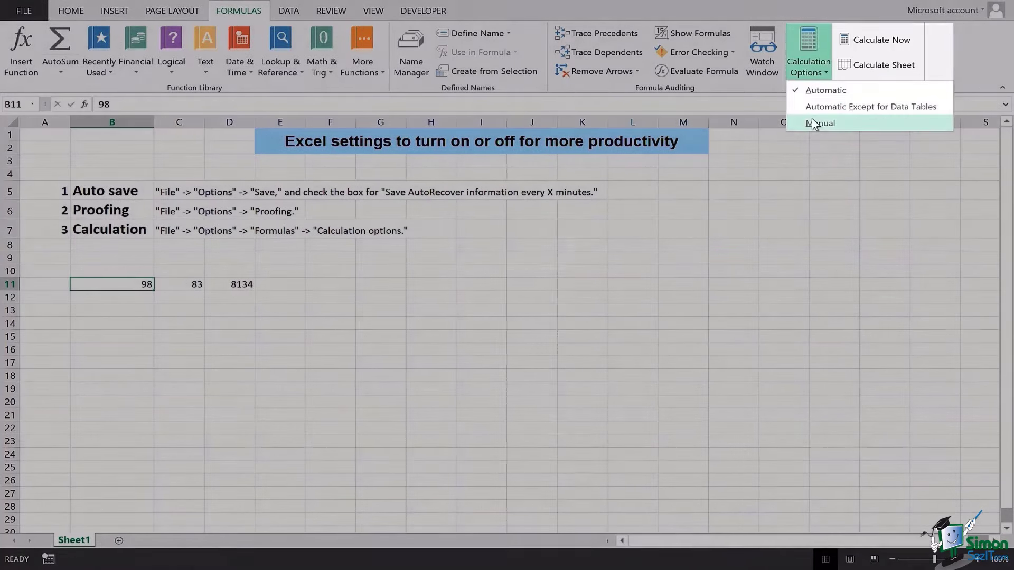
left_click(812, 124)
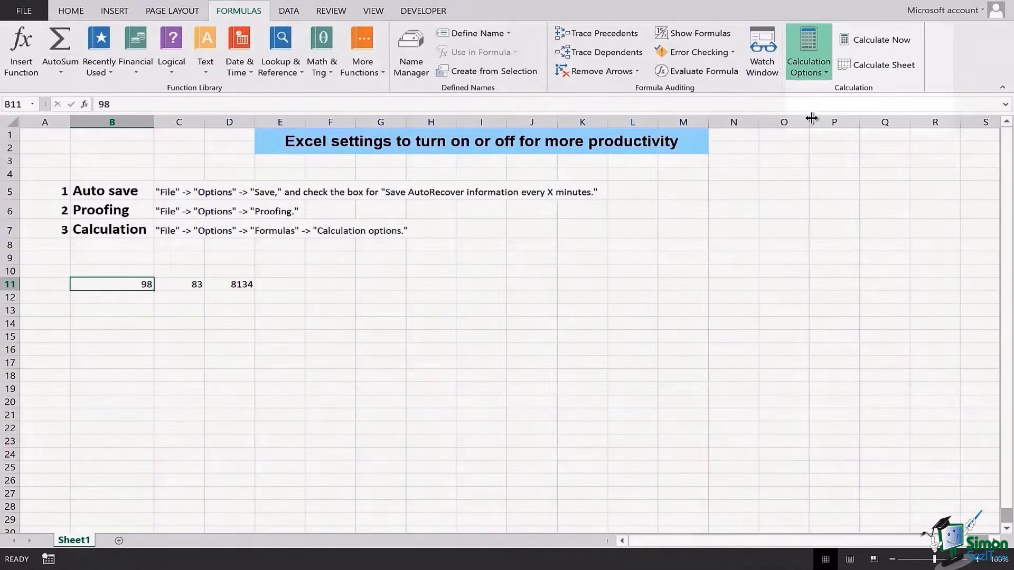
left_click(180, 282)
type("72")
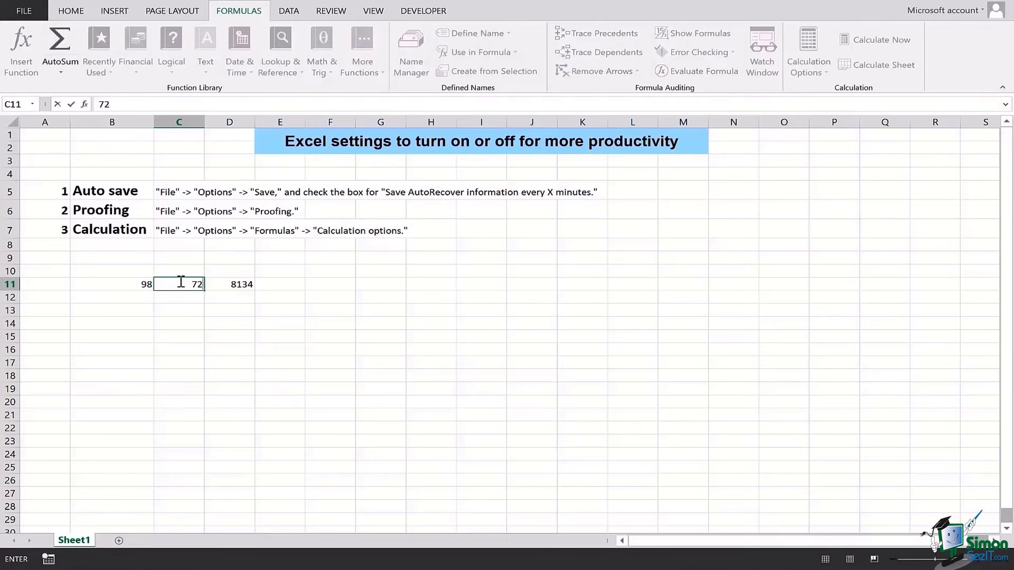
key("Return")
left_click(240, 284)
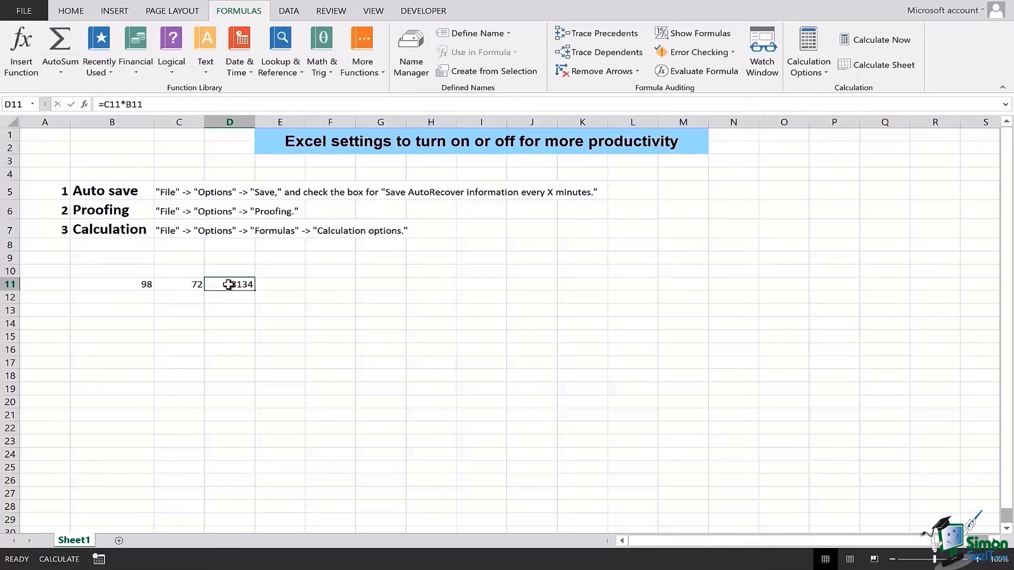
Re-commit D11's =C11*B11 formula several times so it recalculates to 7056 under manual calculation
left_click(148, 104)
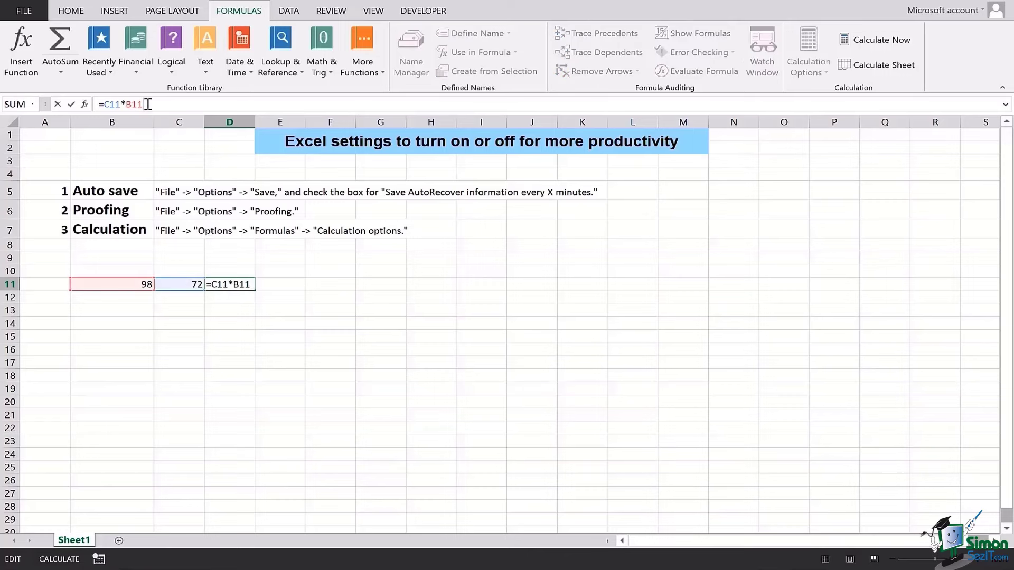
key("Return")
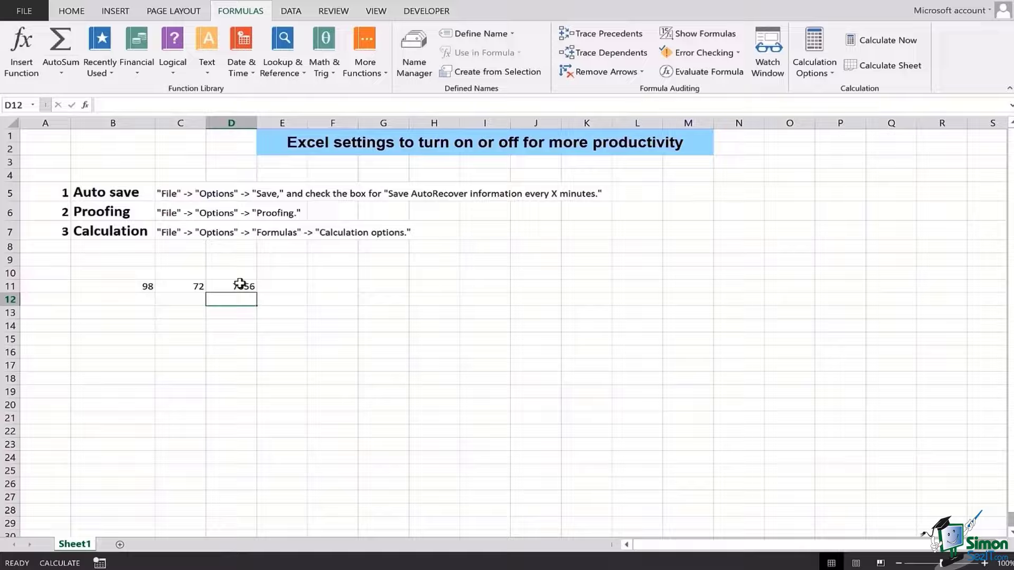
left_click(238, 281)
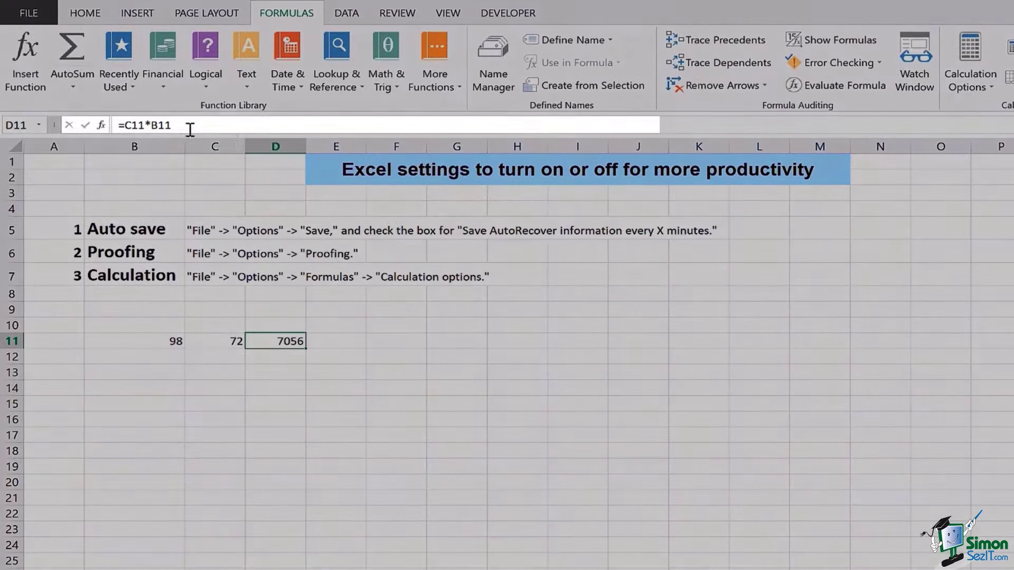
left_click(181, 121)
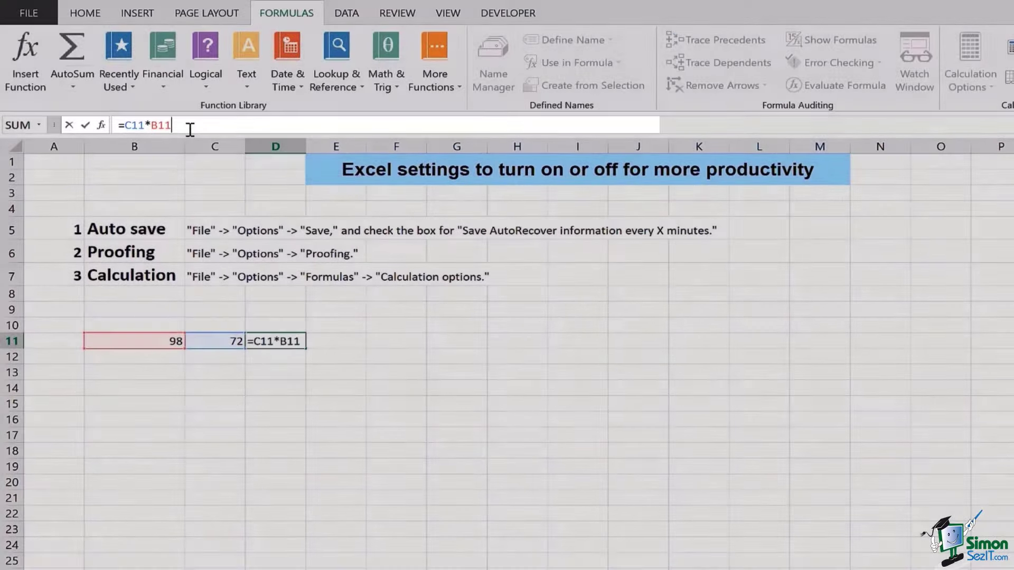
key("Return")
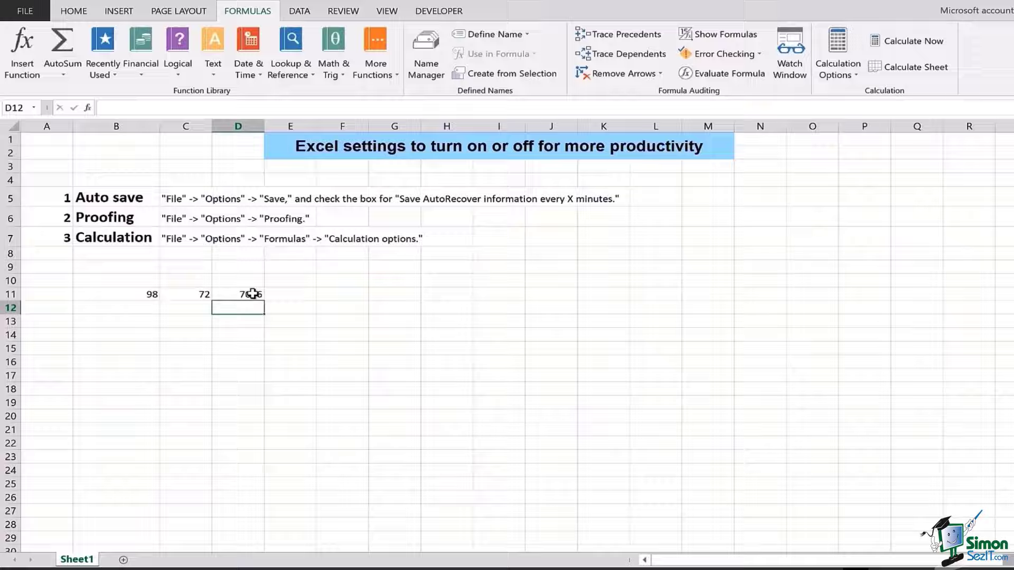
left_click(237, 286)
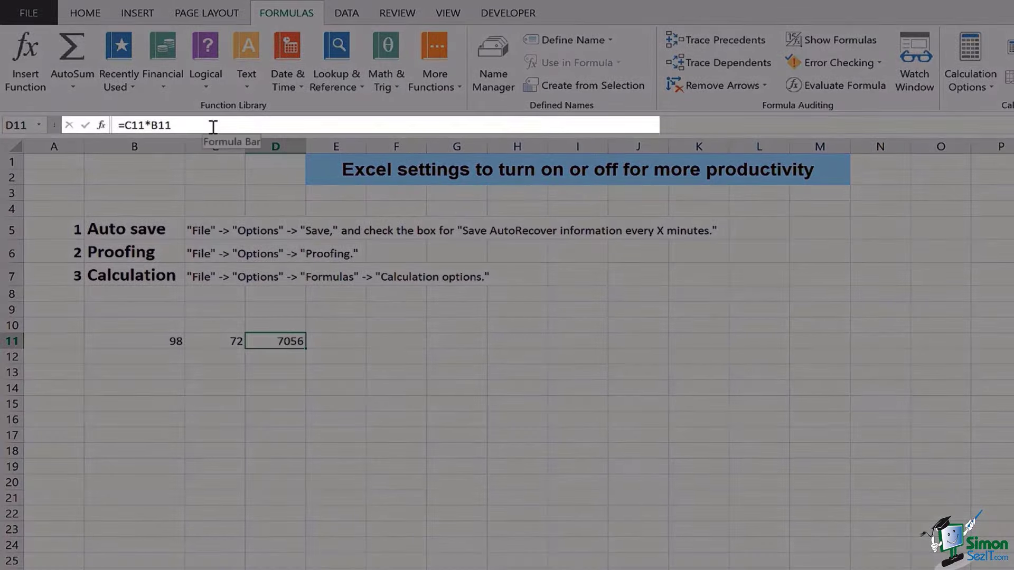
left_click(213, 126)
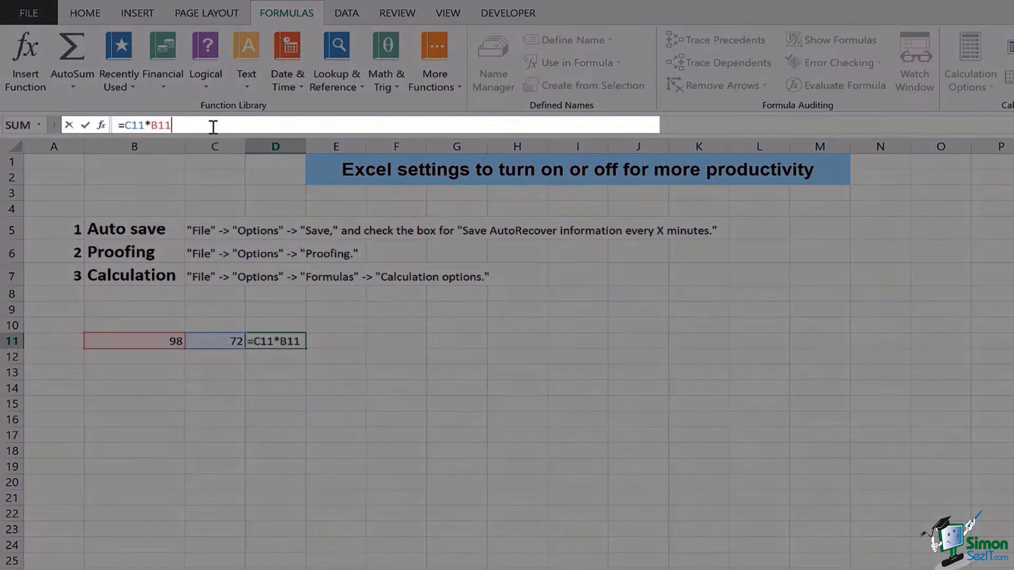
key("Return")
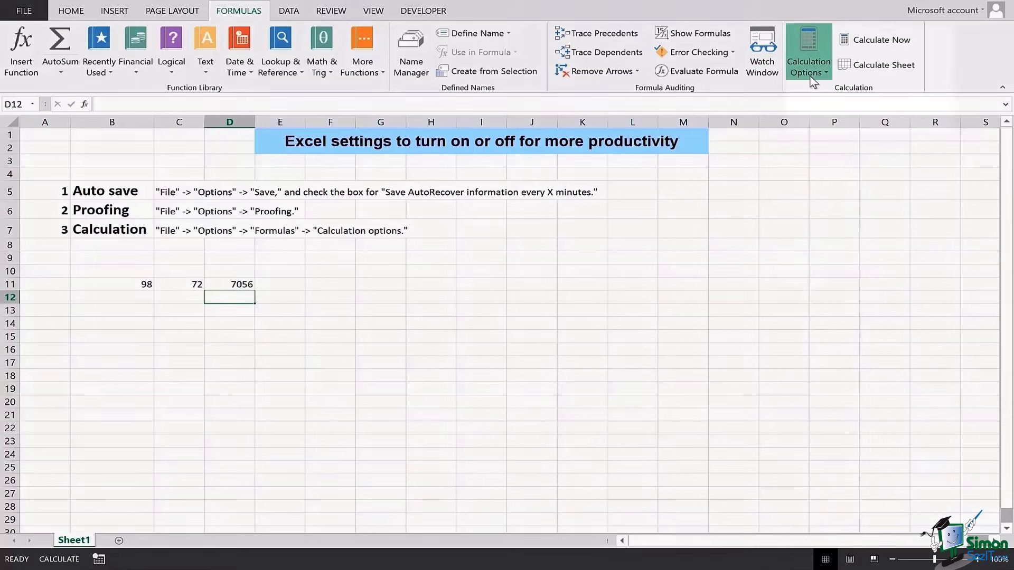
Choose Automatic under Formulas > Calculation Options, confirming it stays selected
left_click(812, 68)
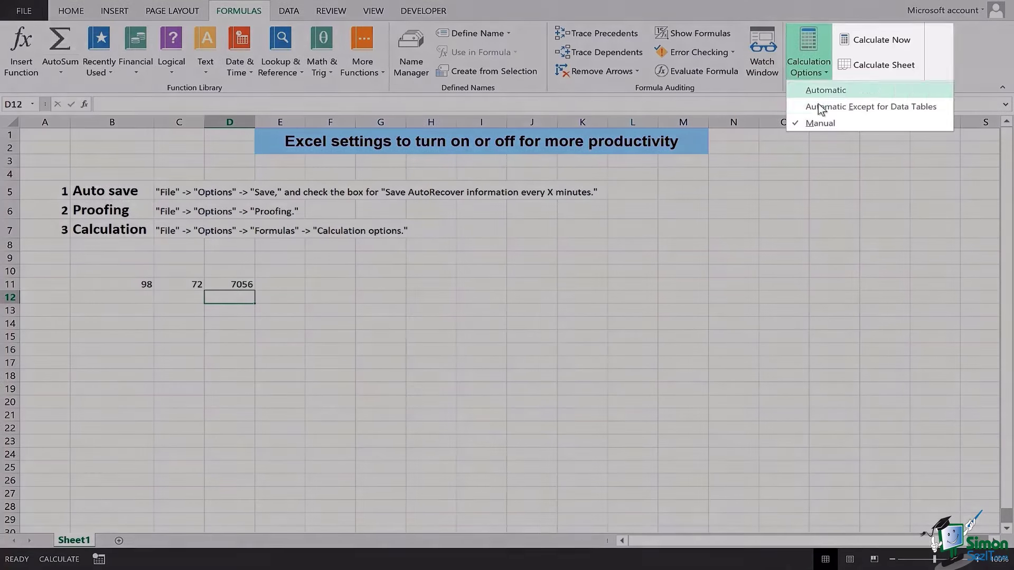
left_click(826, 90)
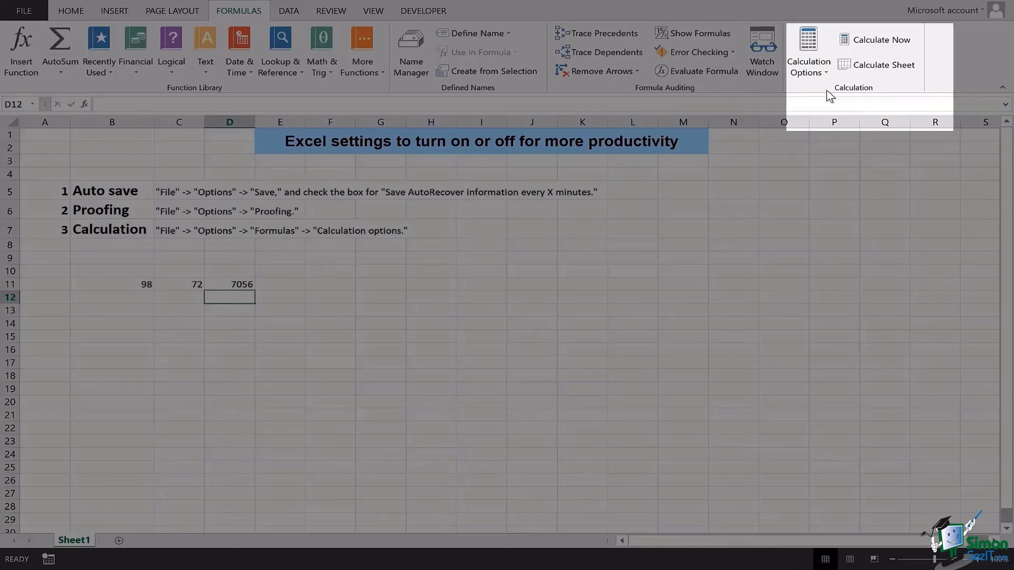
left_click(825, 79)
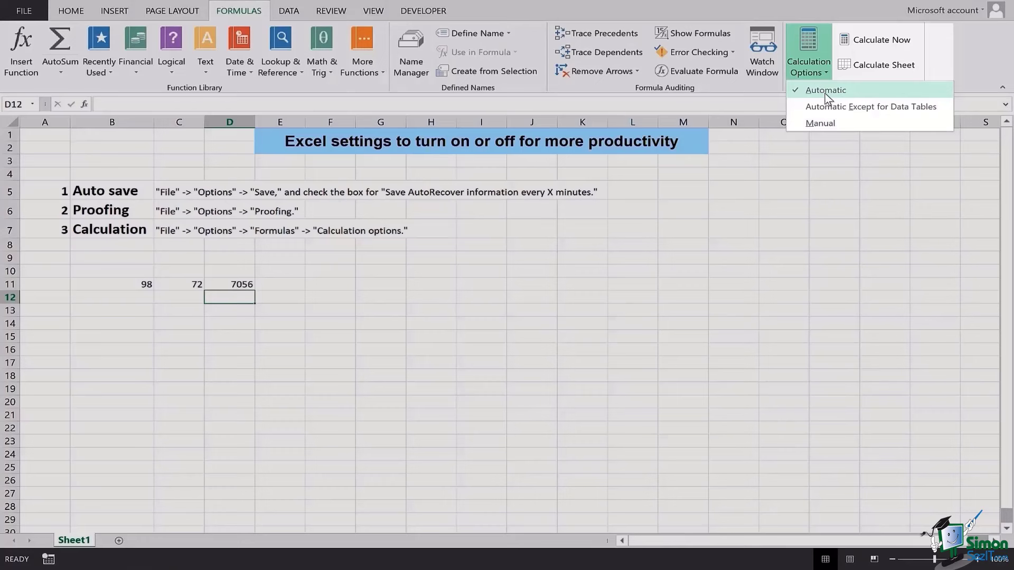
left_click(825, 93)
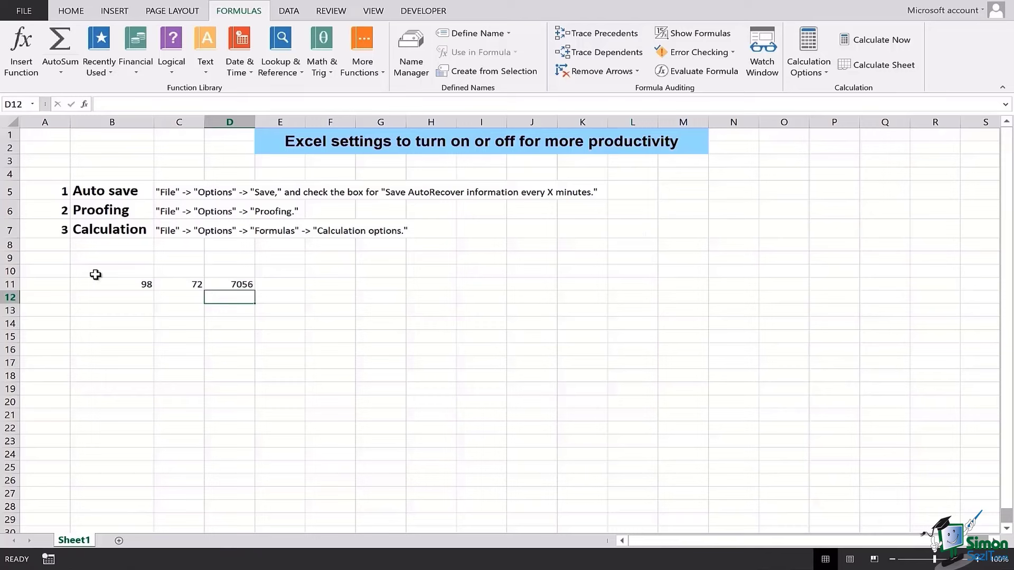
Delete the 98, 72 and 7056 values in B11:D11, leaving empty cell C10 selected
left_click_drag(97, 279, 225, 287)
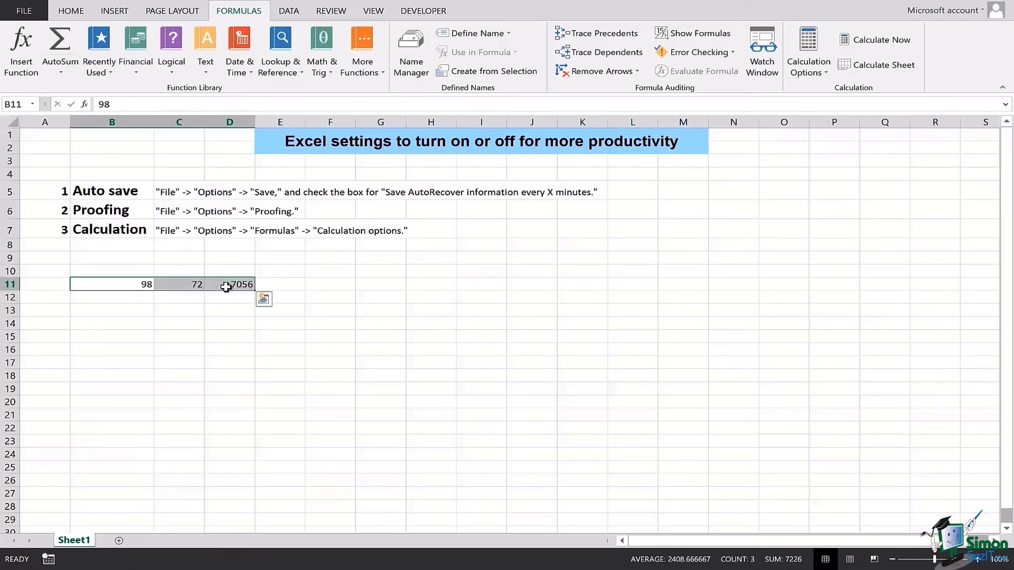
key("Delete")
left_click(173, 270)
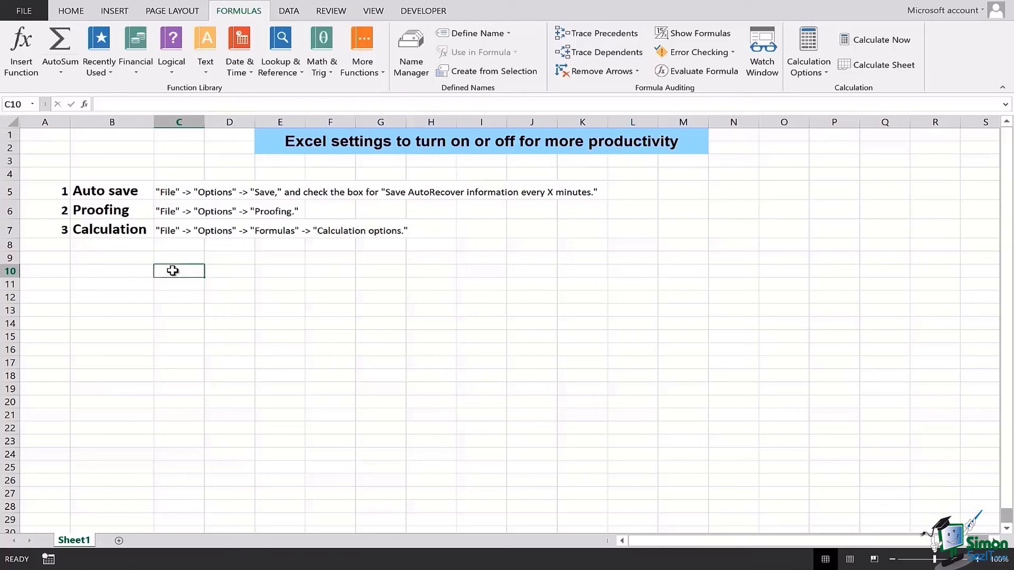